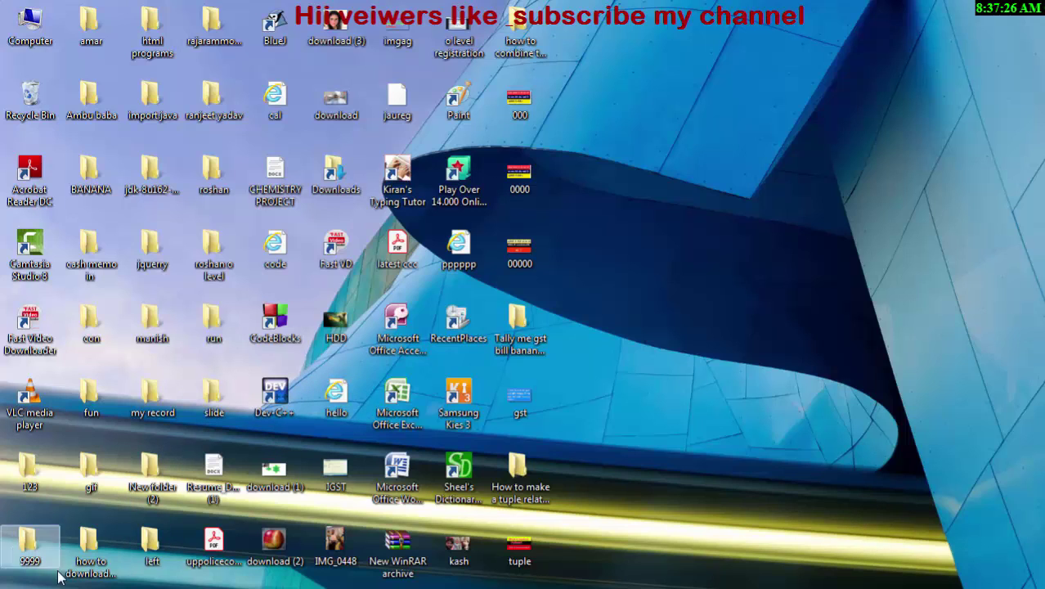
Drag-select a group of icons on the Windows desktop
left_click_drag(54, 583, 500, 373)
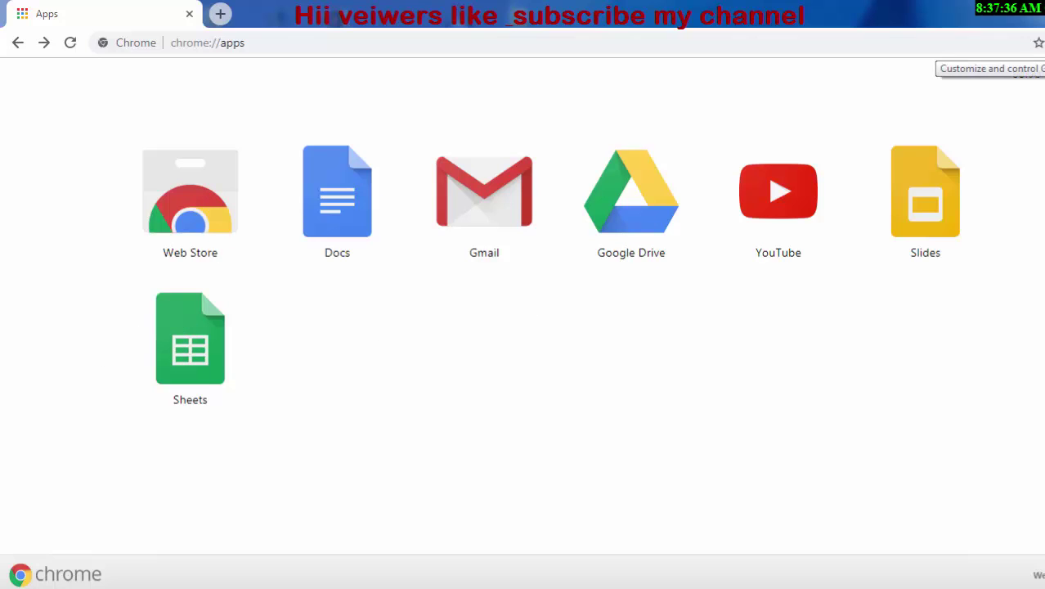
left_click(1044, 43)
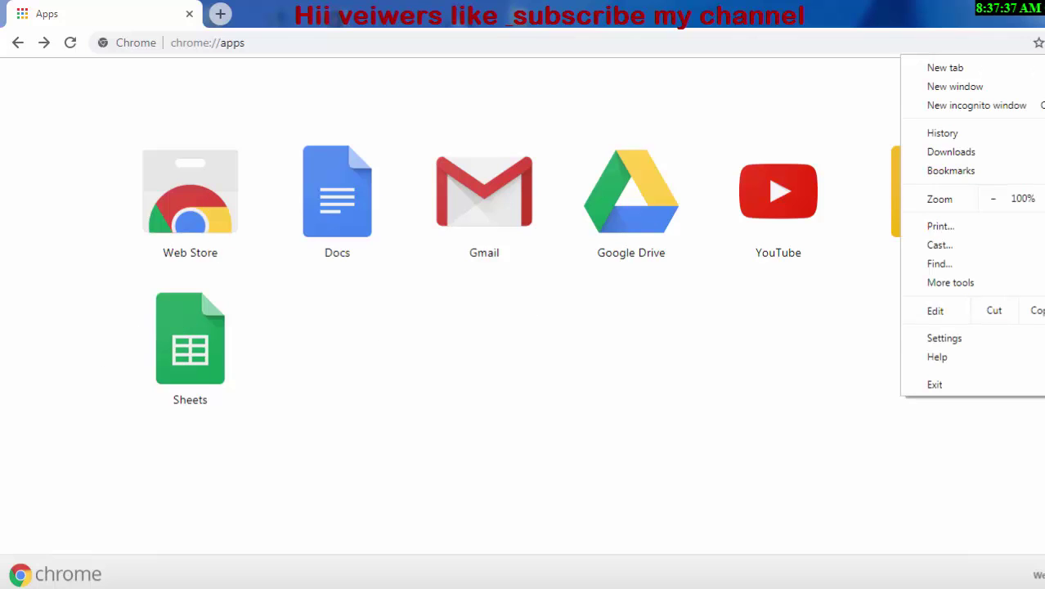
left_click(998, 338)
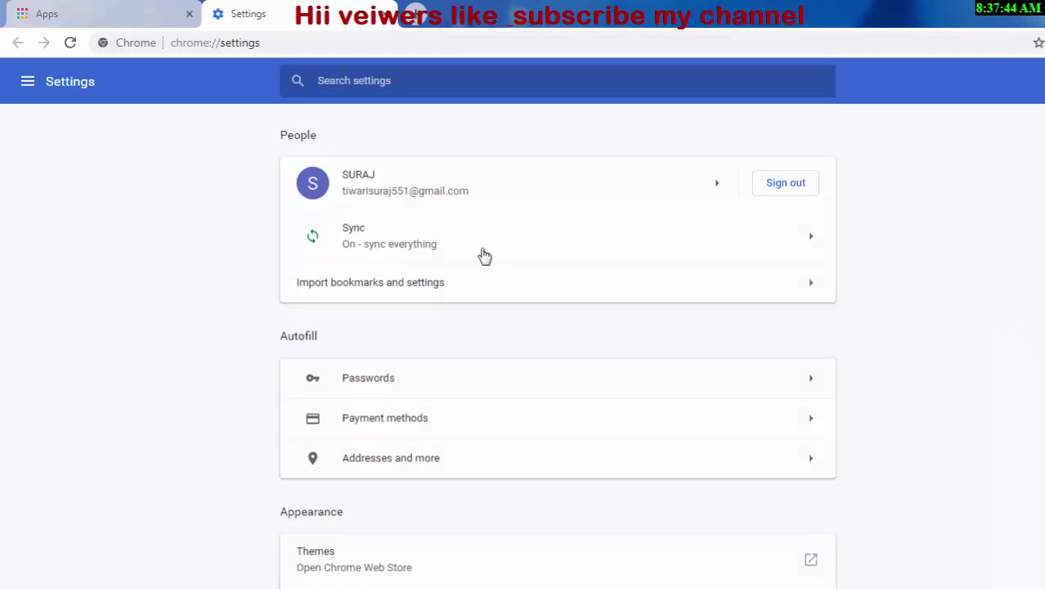
scroll(483, 255, "down", 1)
scroll(789, 331, "down", 1)
scroll(788, 332, "down", 1)
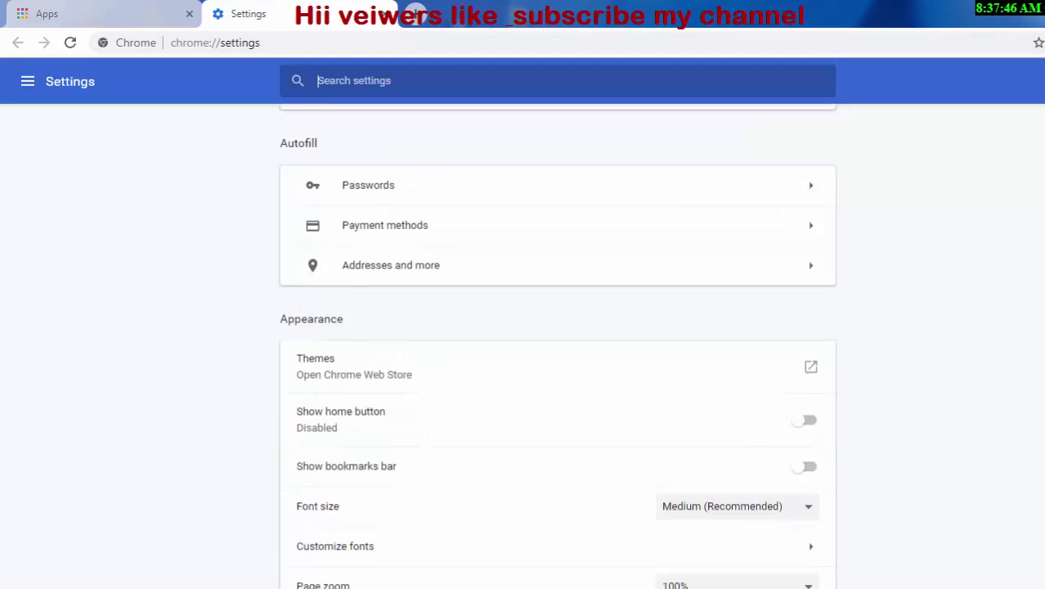
scroll(788, 331, "down", 5)
scroll(788, 331, "down", 2)
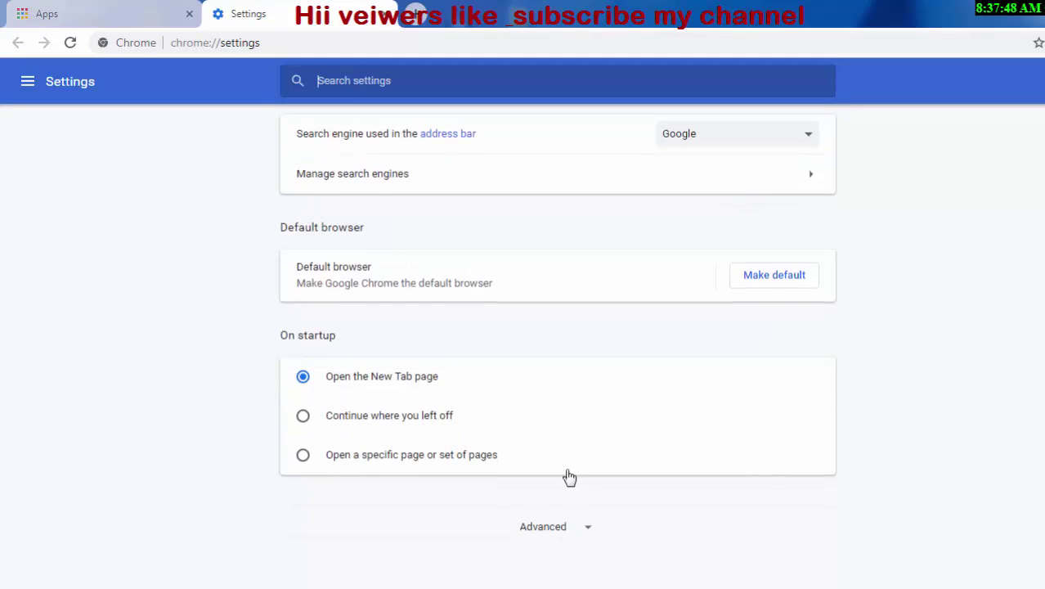
left_click(587, 530)
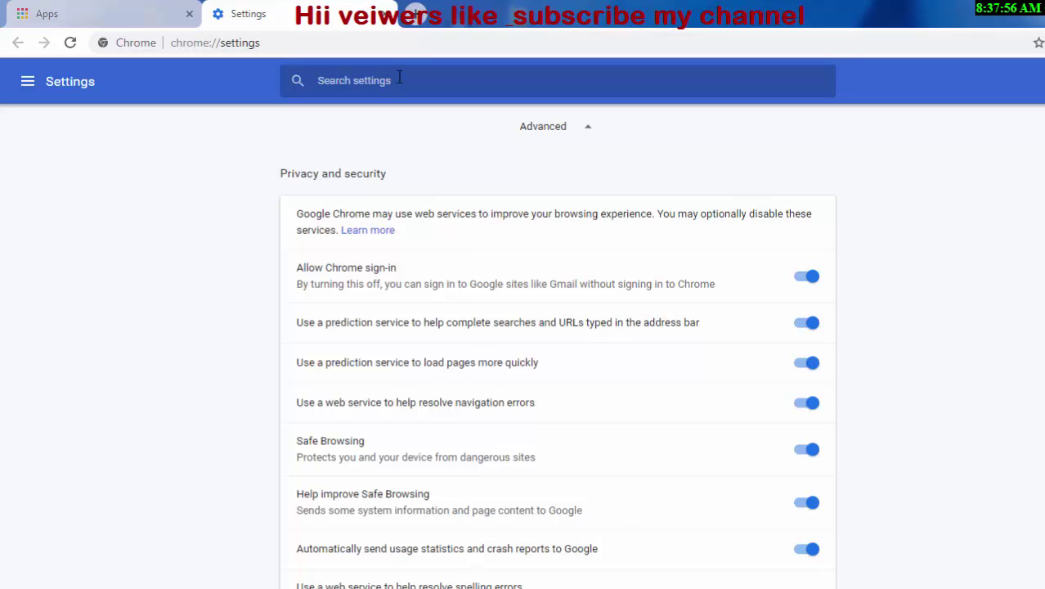
Search the web for 'google sheet' and open the Google Sheets sign-in result
left_click(383, 15)
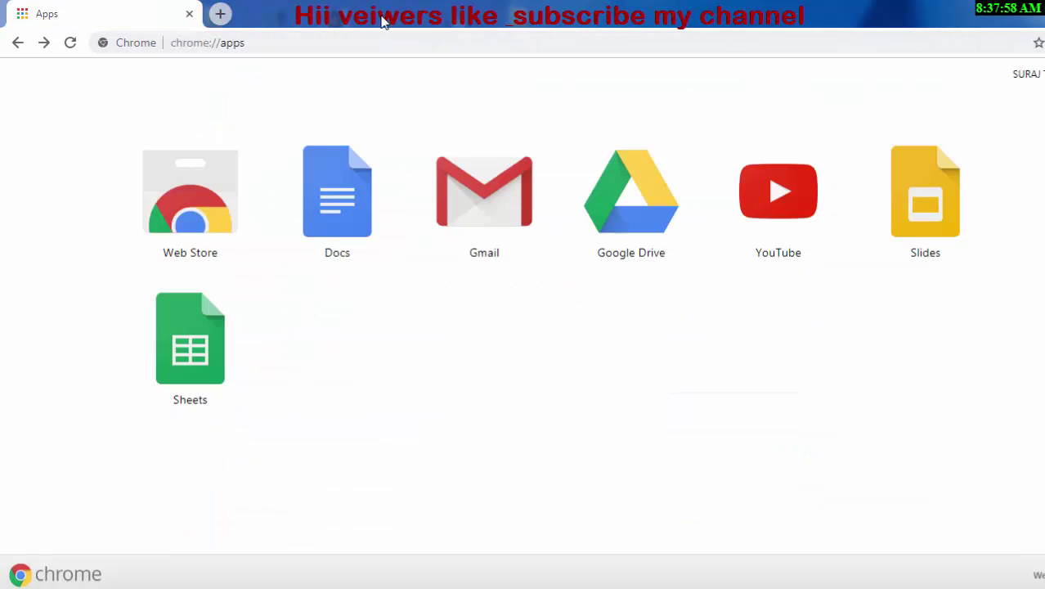
left_click(337, 43)
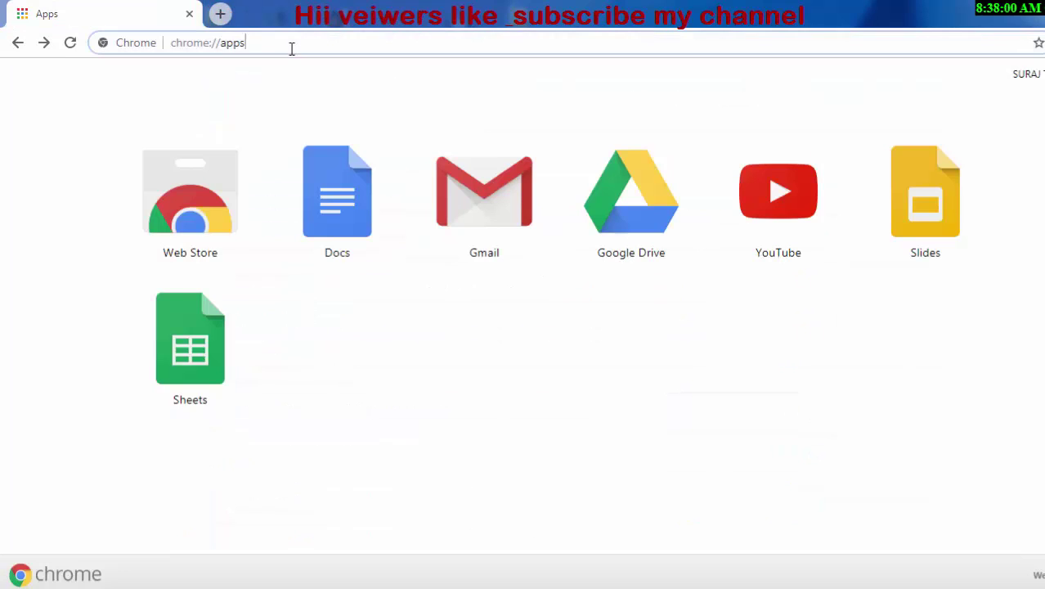
key("BackSpace")
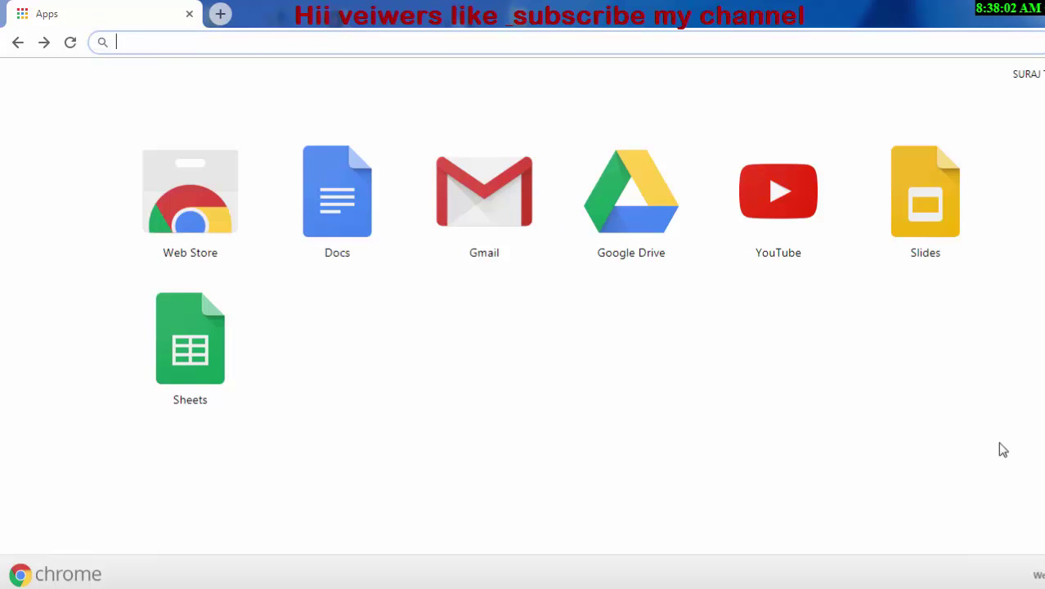
type("googl")
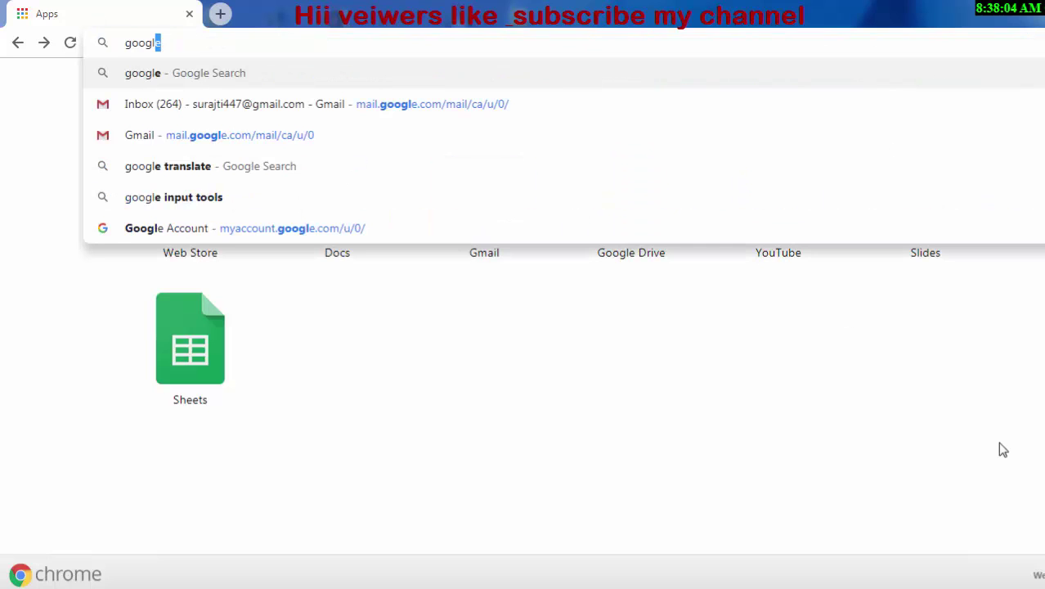
type("e shee")
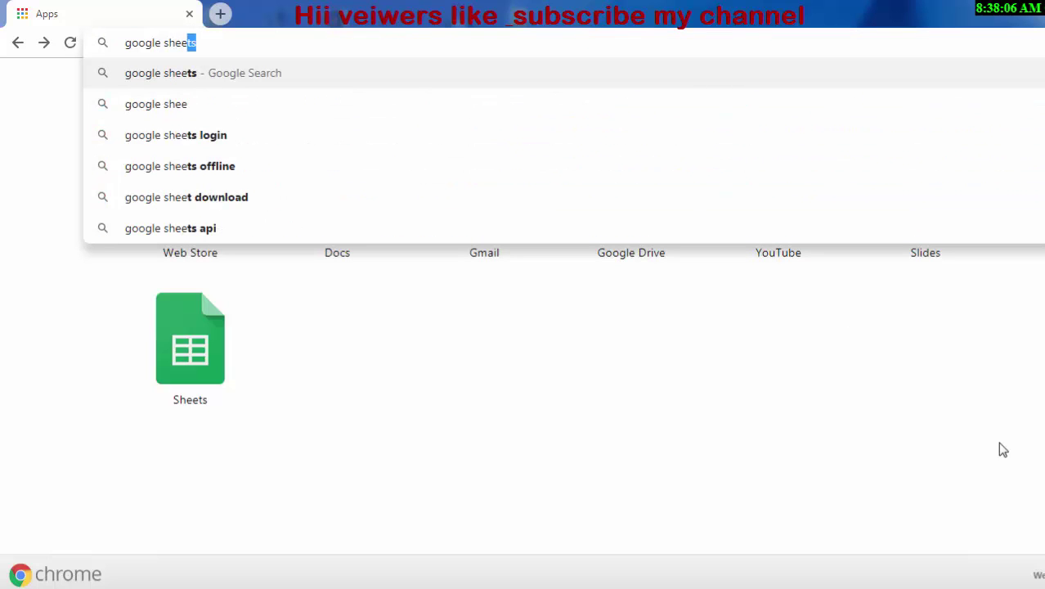
type("t")
key("Return")
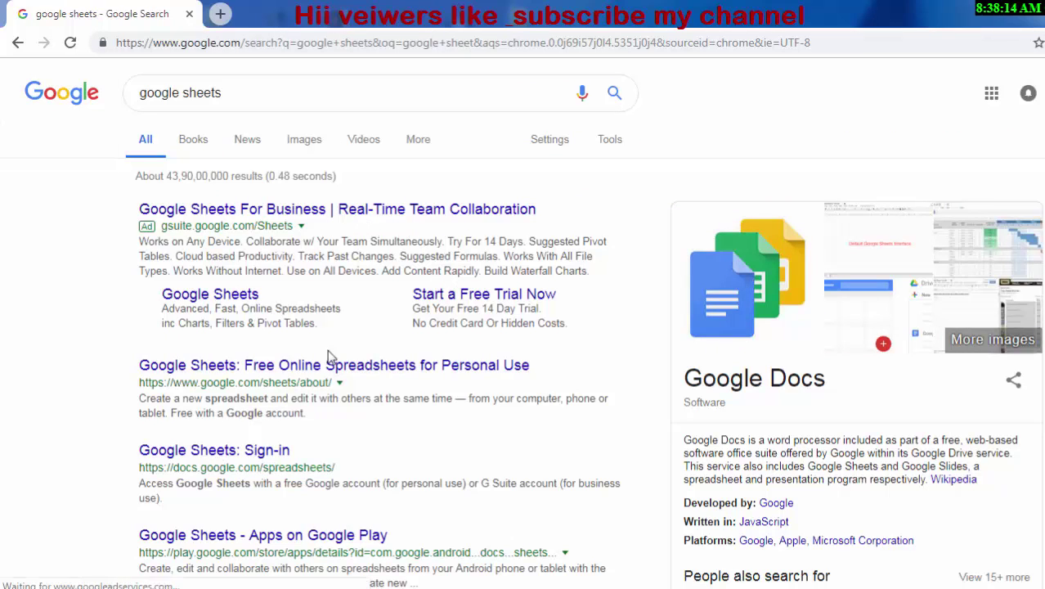
left_click(231, 452)
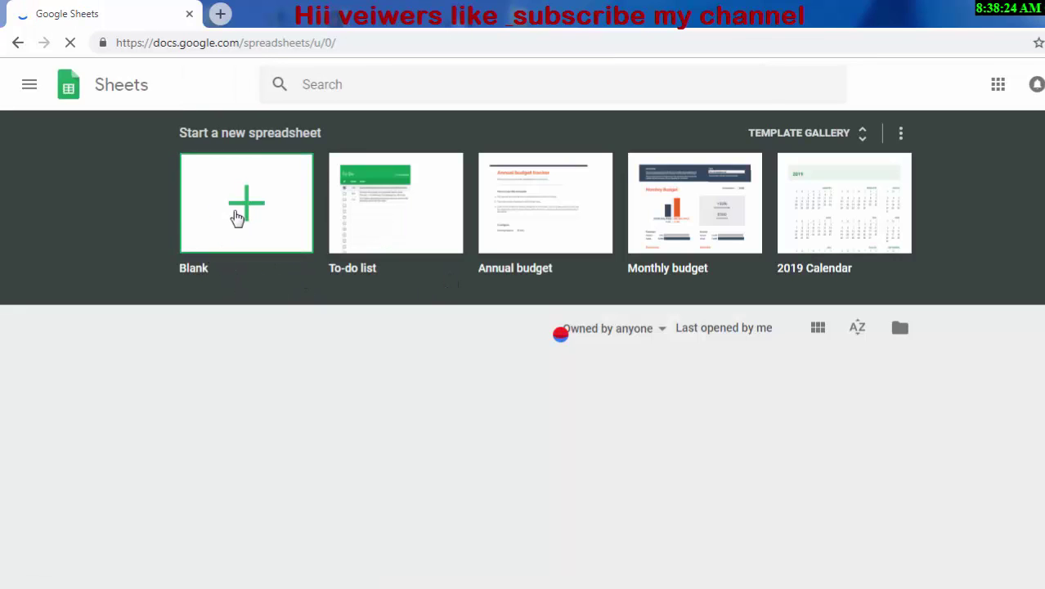
Create a blank spreadsheet and select cell A1 for data entry
left_click(237, 217)
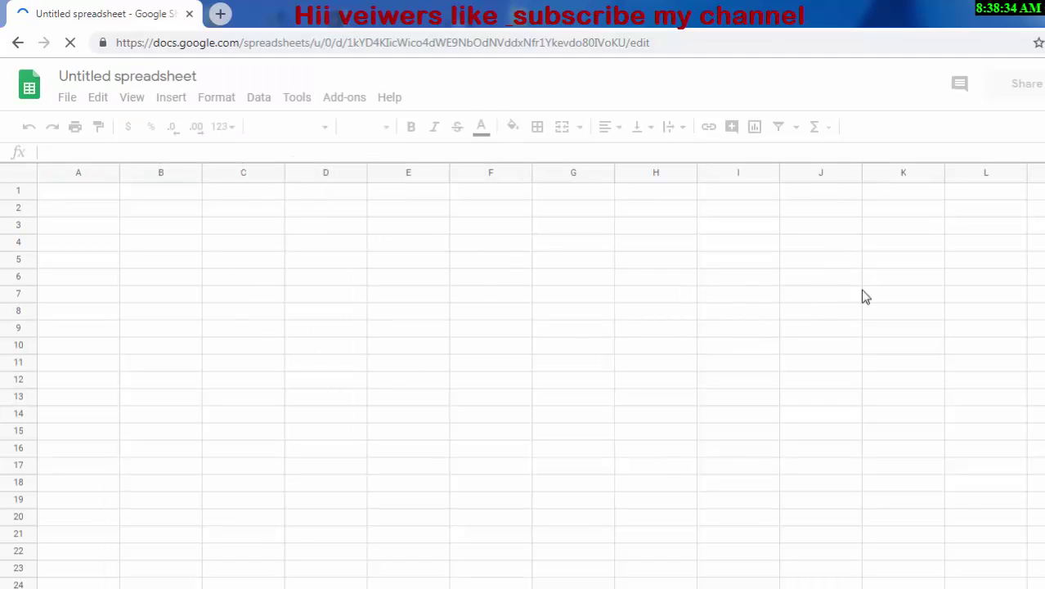
left_click(123, 178)
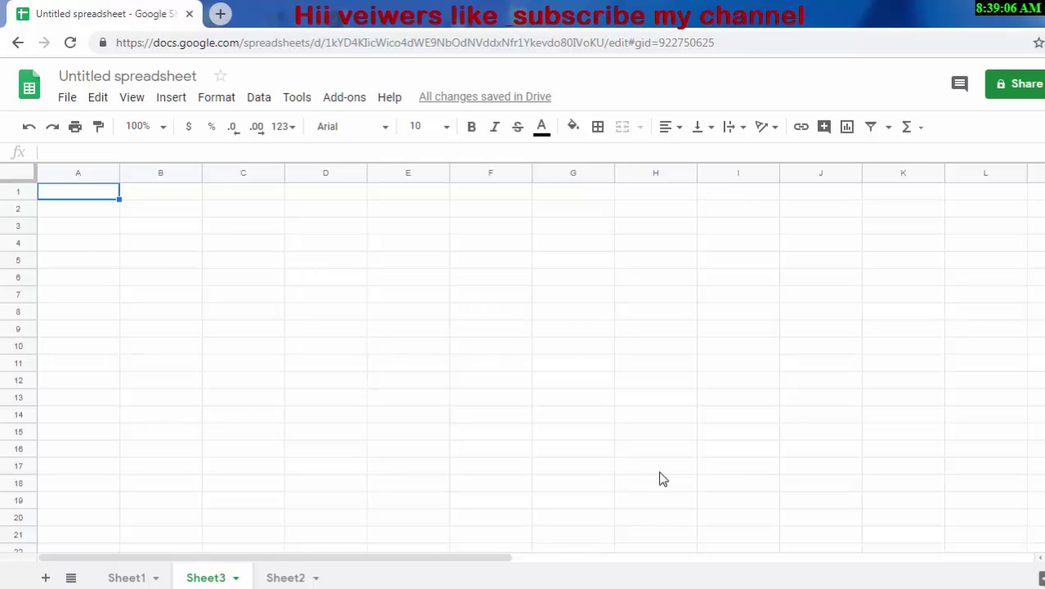
Enter the headings Name in A1 and Product in B1
type("Na")
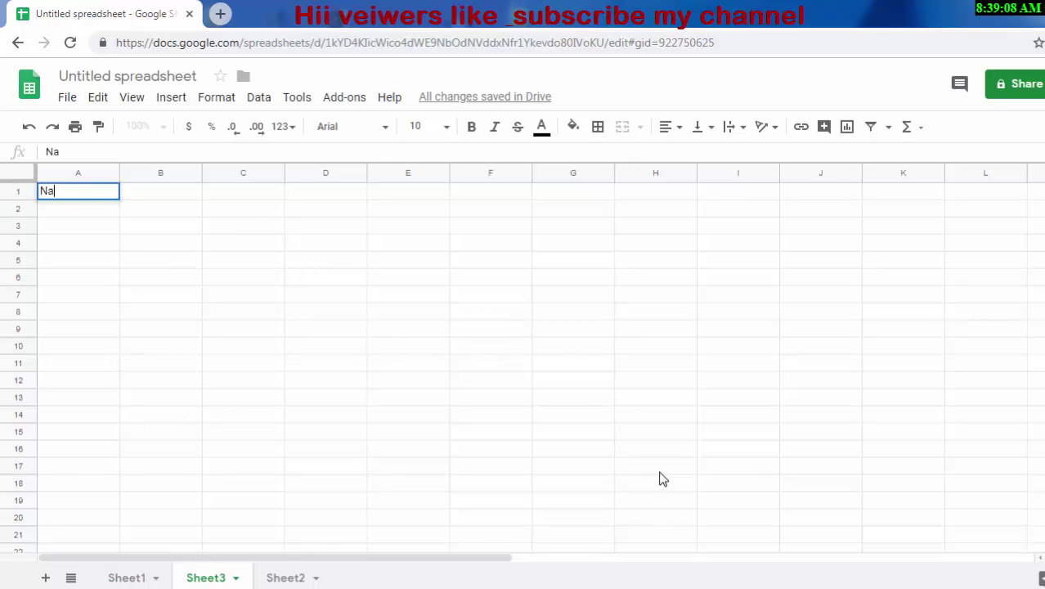
type("me")
left_click(169, 187)
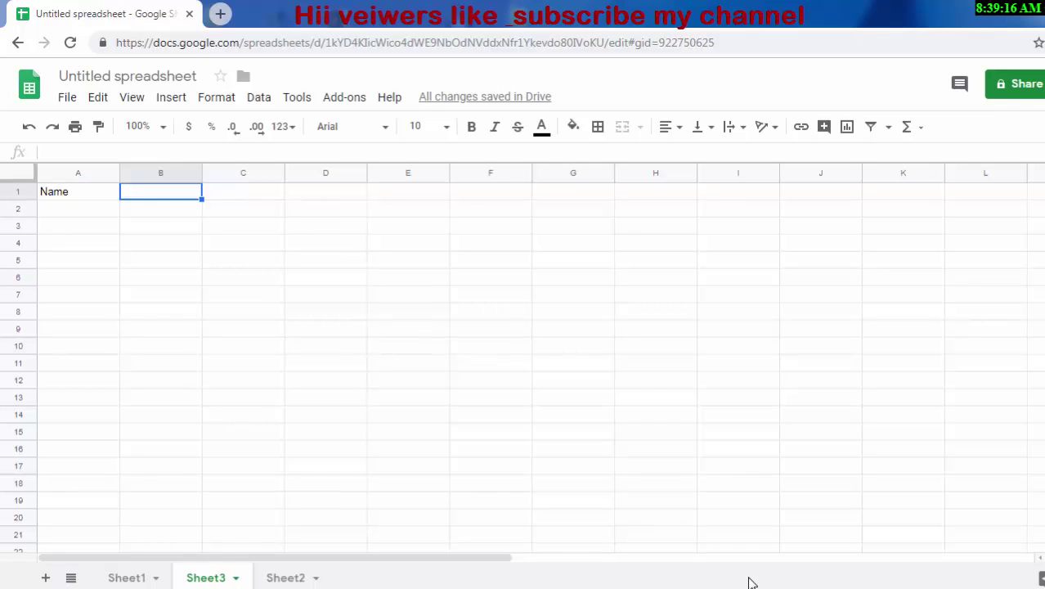
type("Prod")
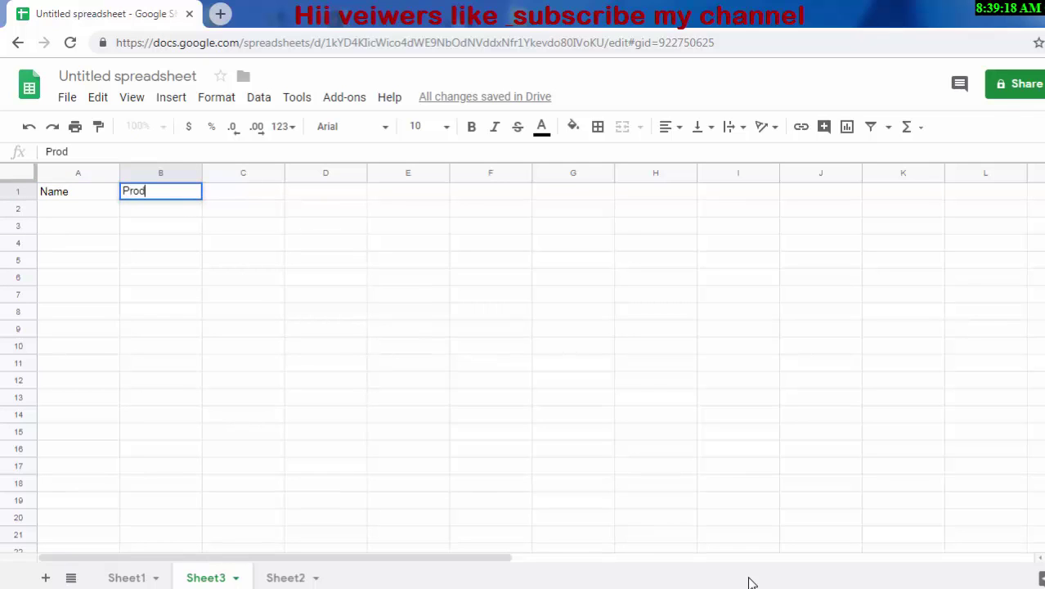
type("uct")
left_click(80, 211)
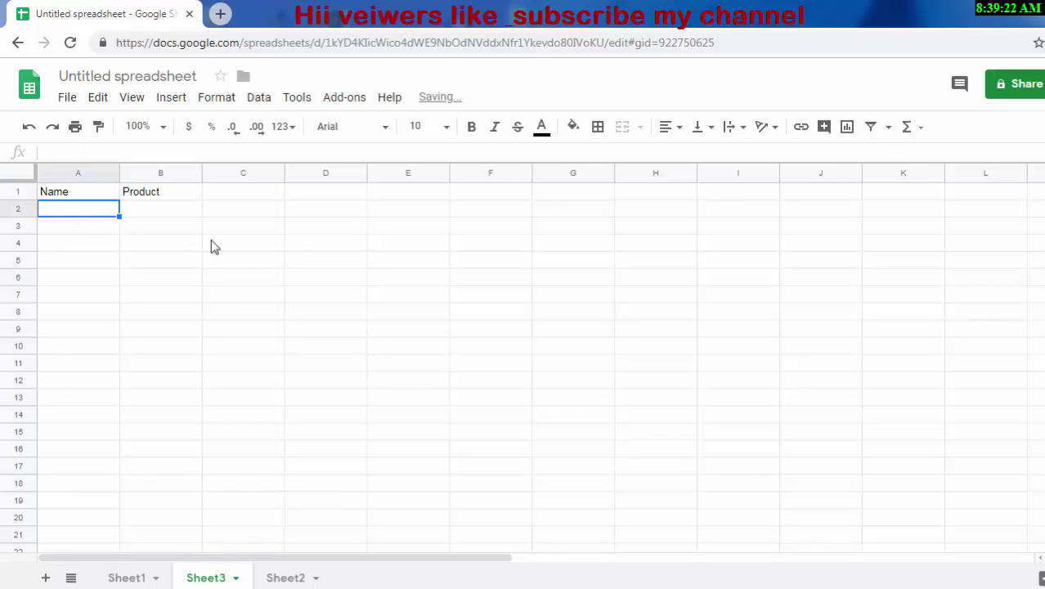
Enter the names Ram, Shyam and Ramesh in A2:A4
type("R")
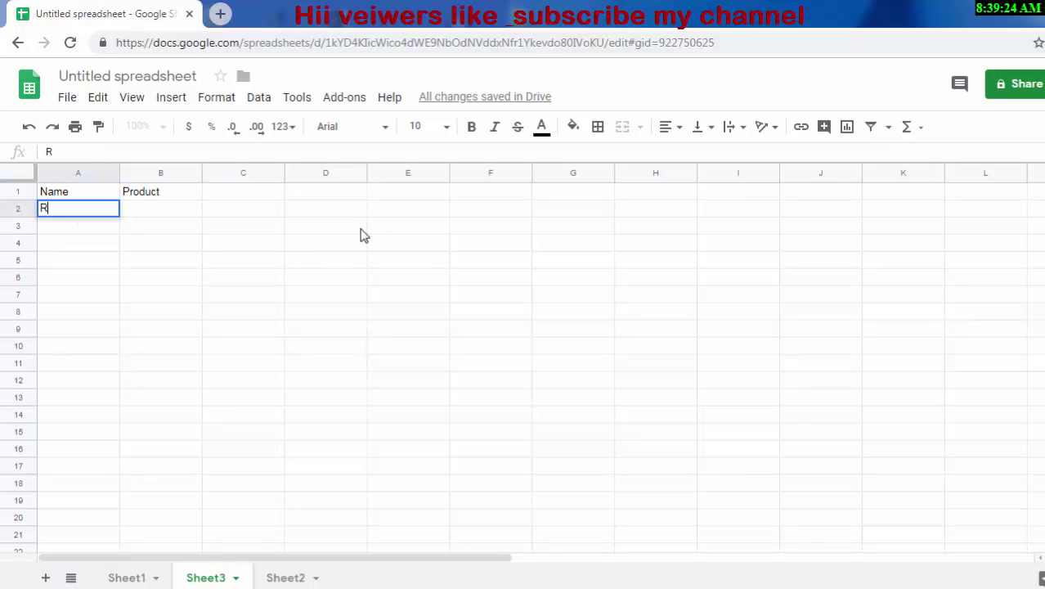
type("am")
left_click(89, 229)
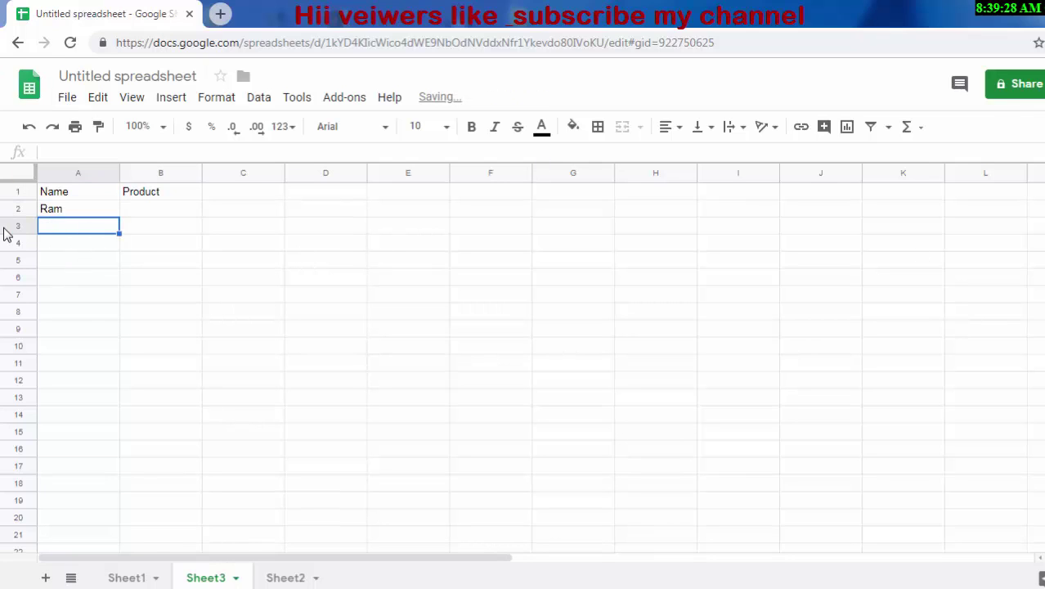
type("shy")
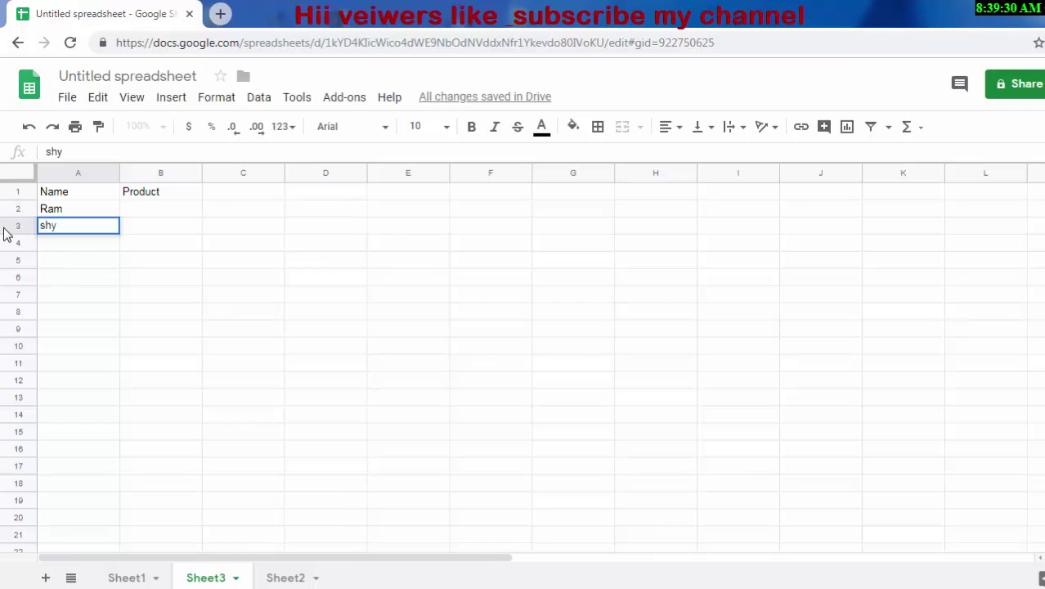
type("am")
left_click(45, 227)
key("BackSpace")
type("Shyam")
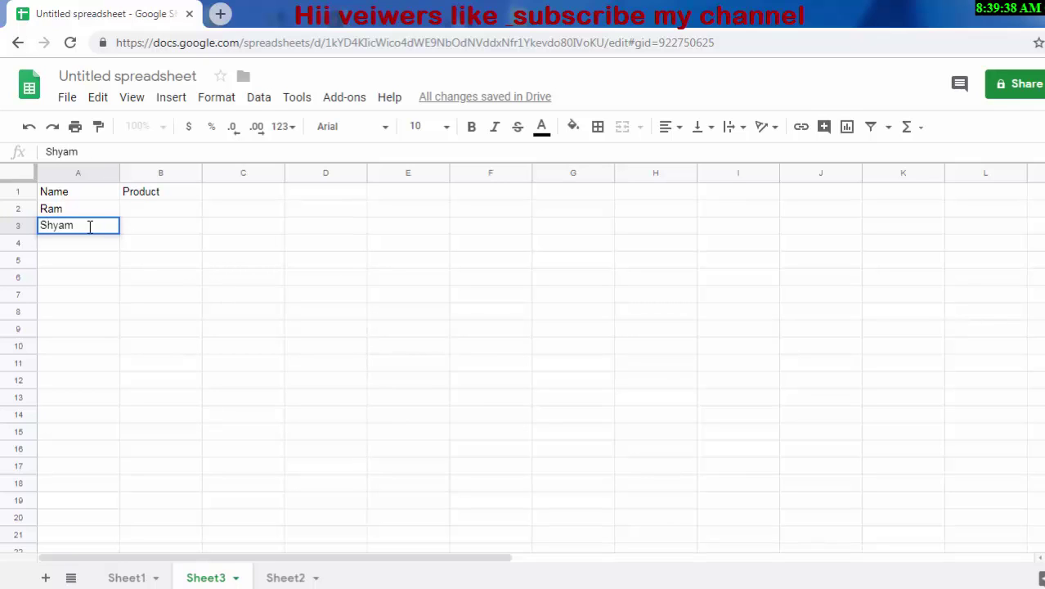
type("Ra")
key("BackSpace")
key("BackSpace")
key("Return")
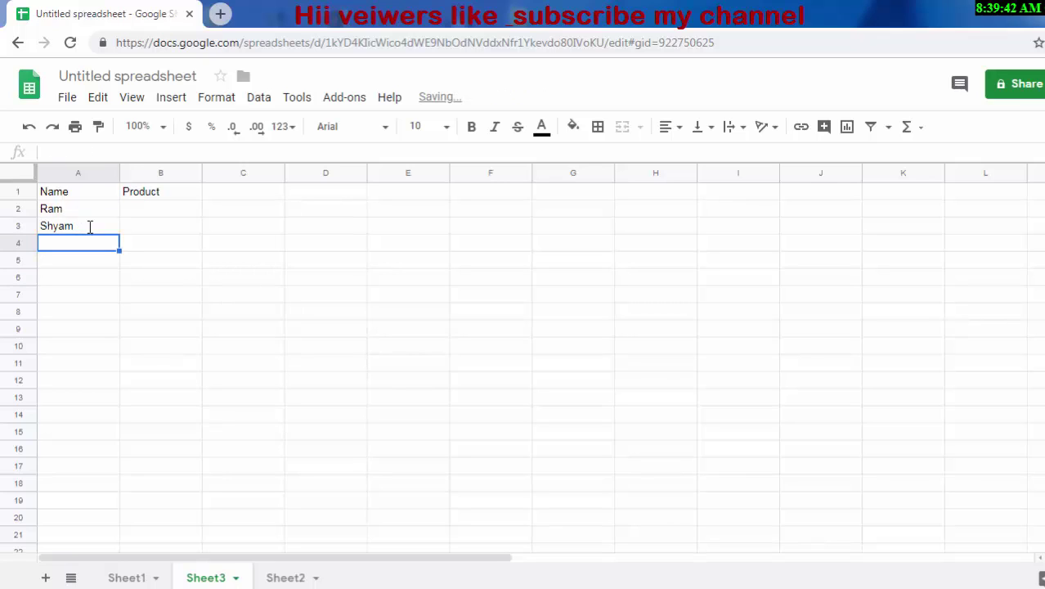
type("Ra")
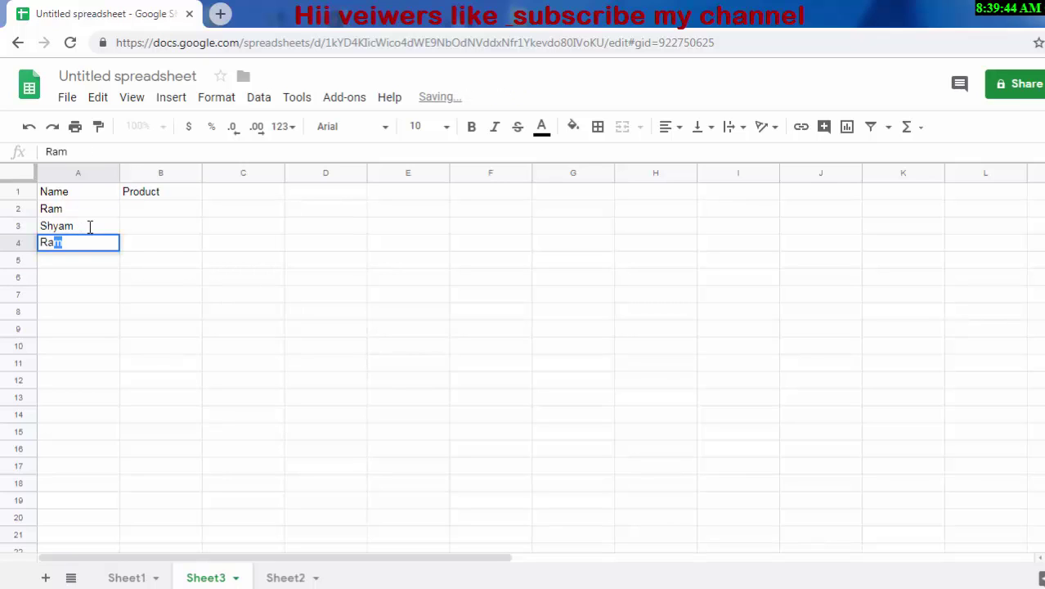
type("mesh")
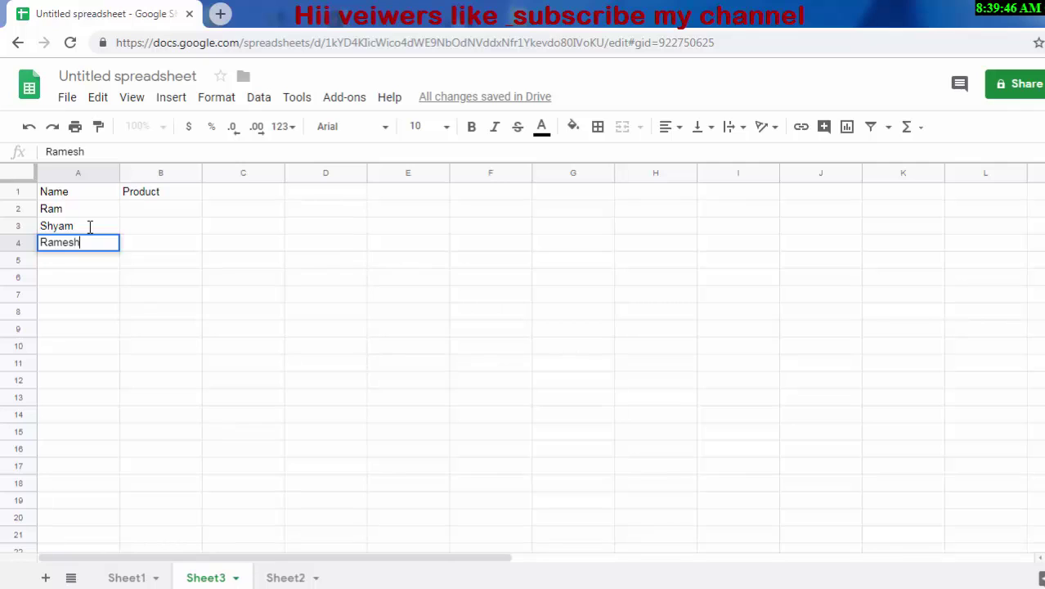
left_click(148, 215)
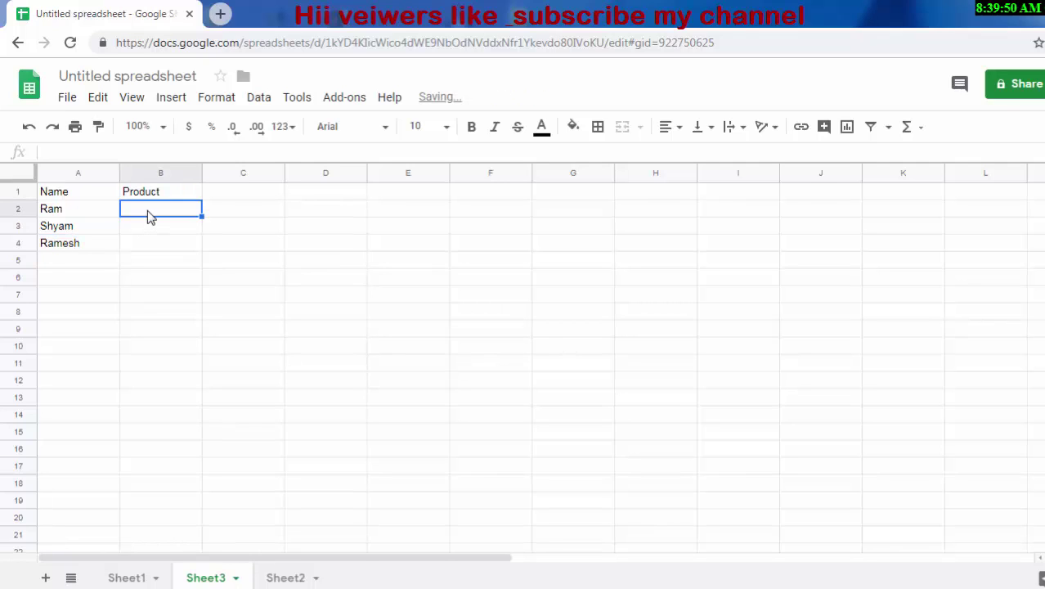
Enter the products Oil, Sugar and Hard disk in B2:B4
type("Oil")
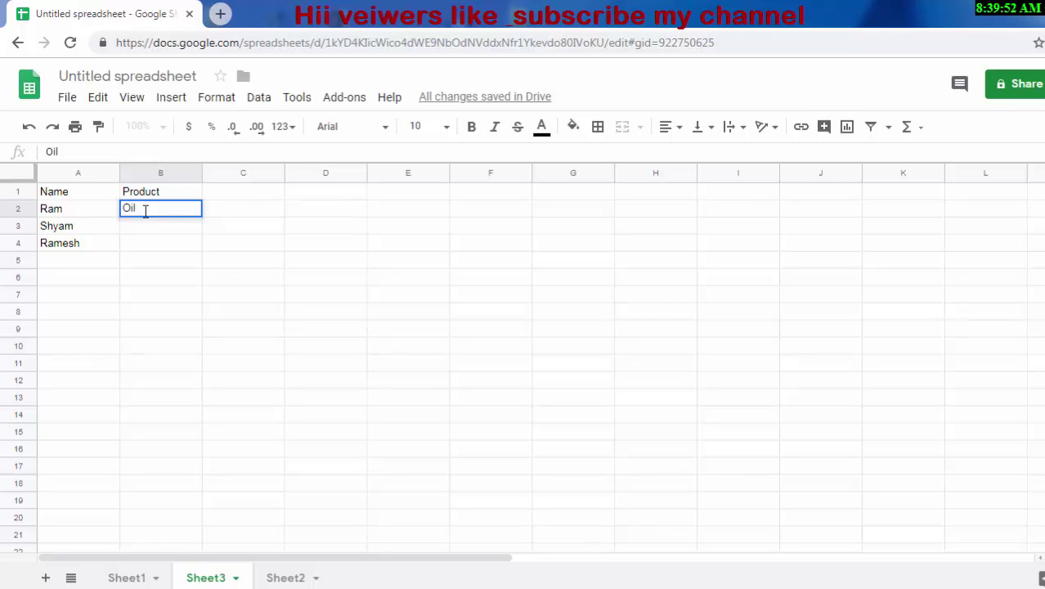
key("Return")
type("S")
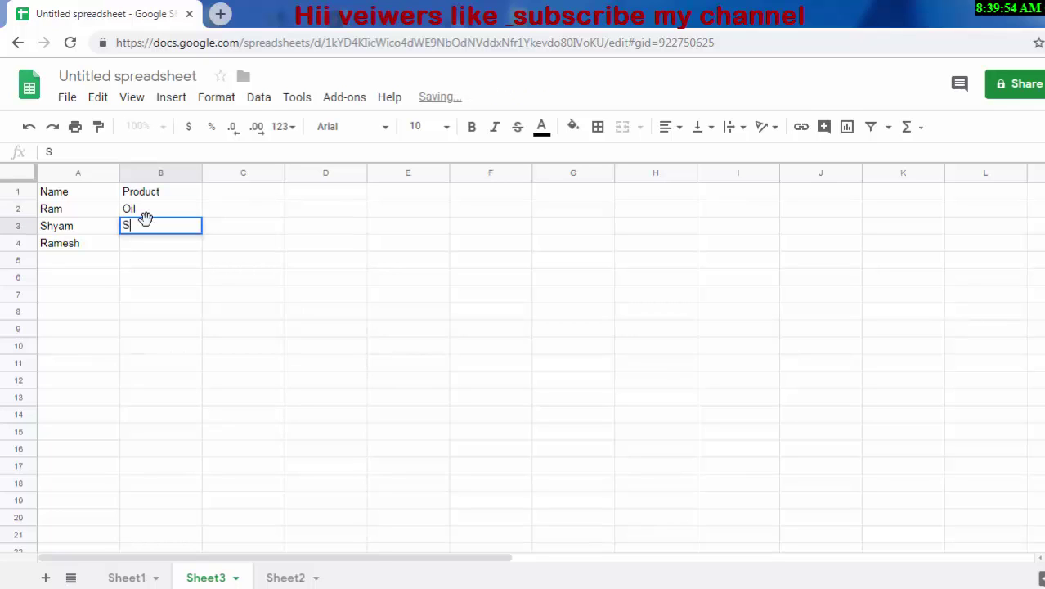
type("ugar")
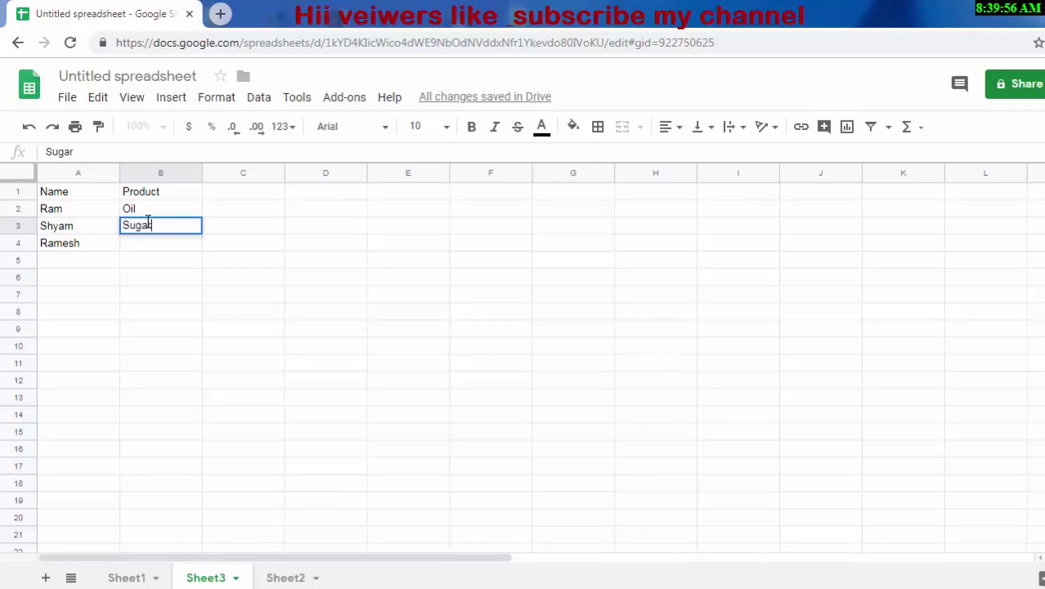
left_click(158, 245)
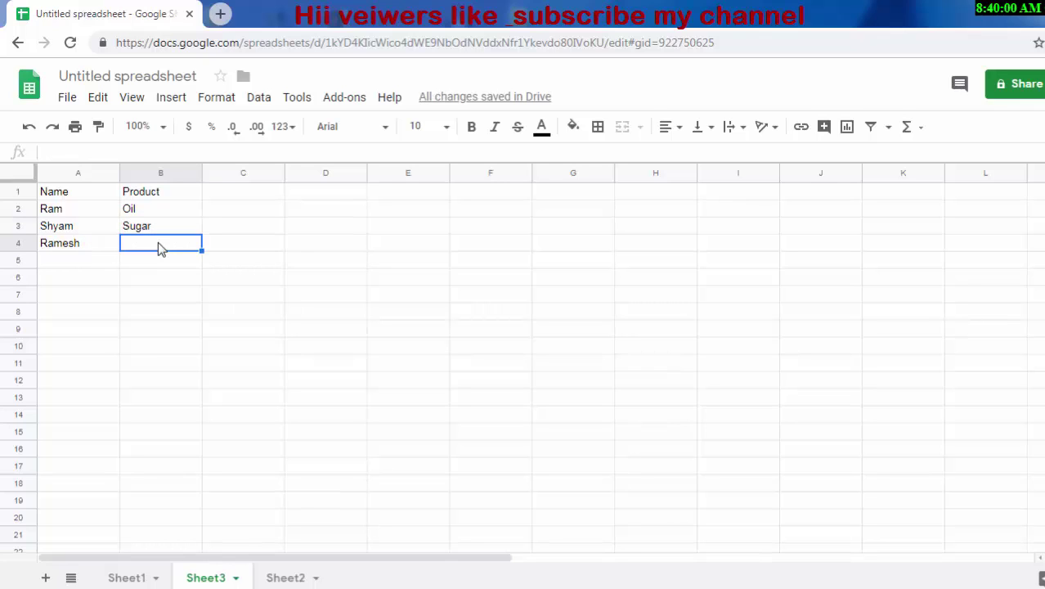
type("H")
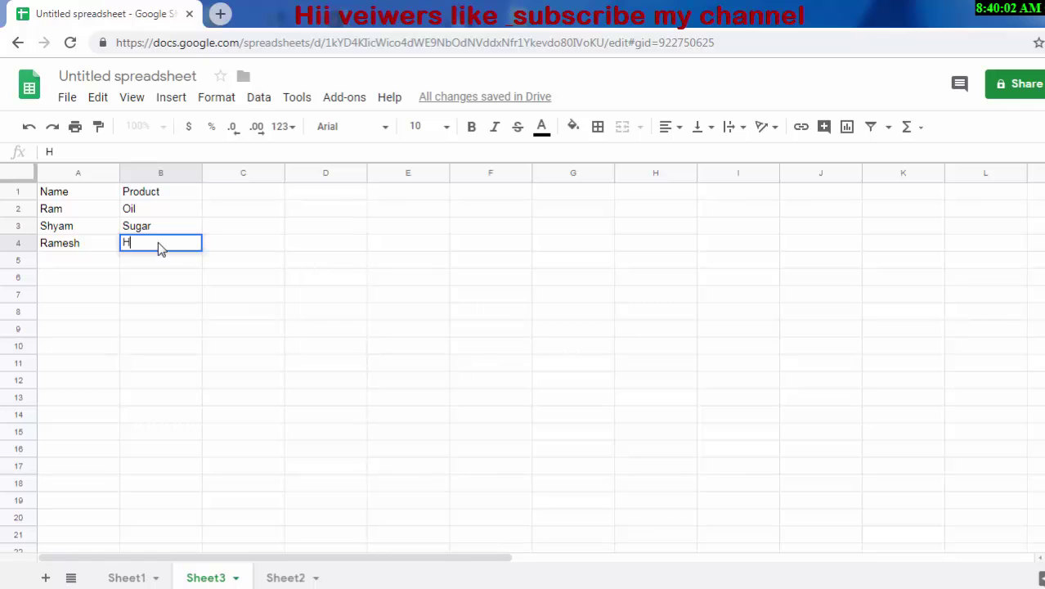
type("ard d")
type("isk")
Add a Cost column in C with values 90, 34 and 7000
left_click(240, 196)
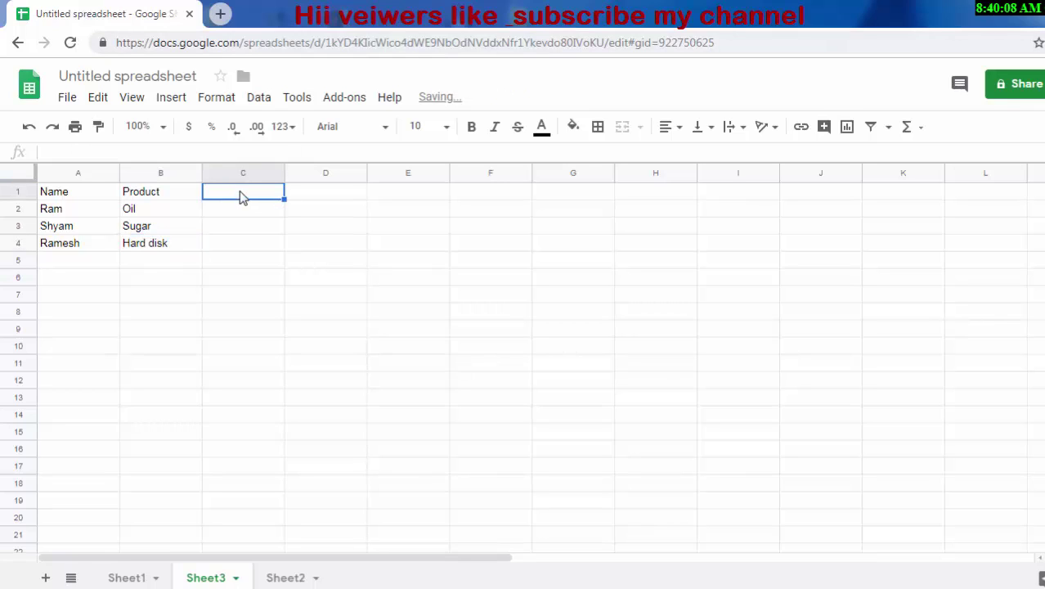
type("C")
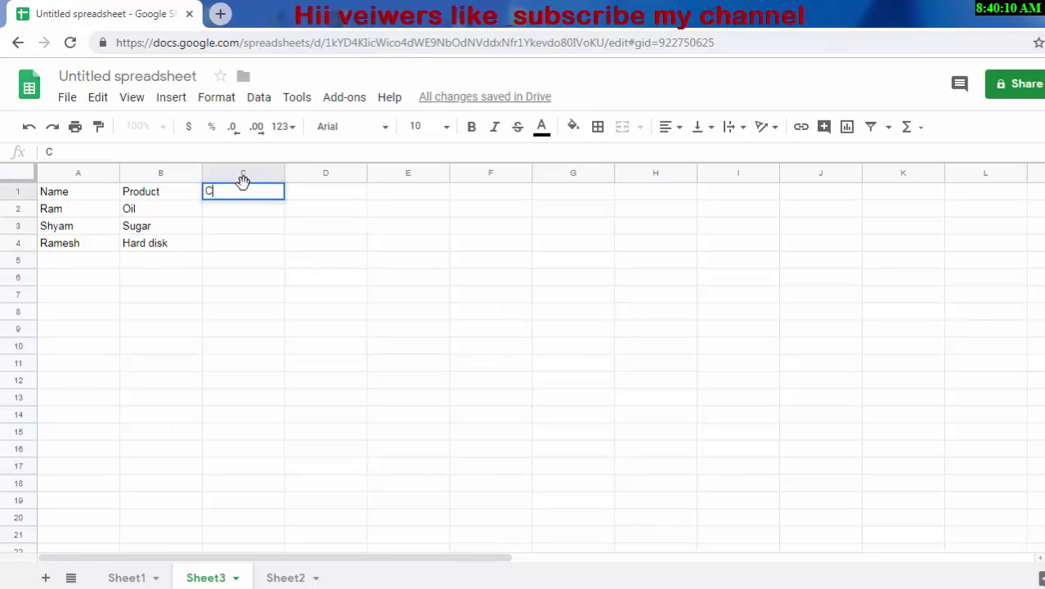
type("ost")
left_click(236, 209)
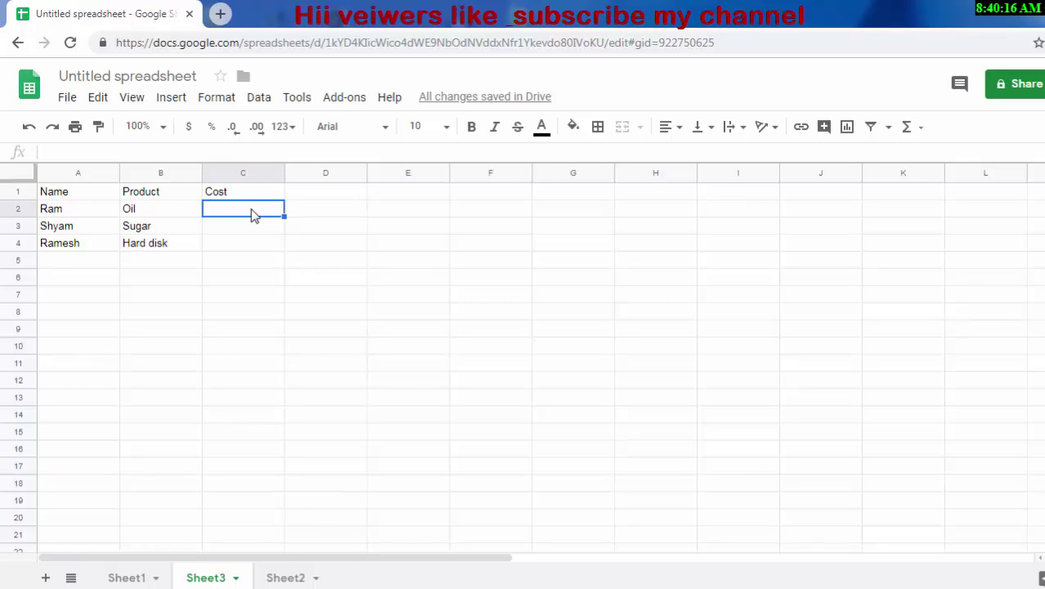
type("90")
left_click(262, 231)
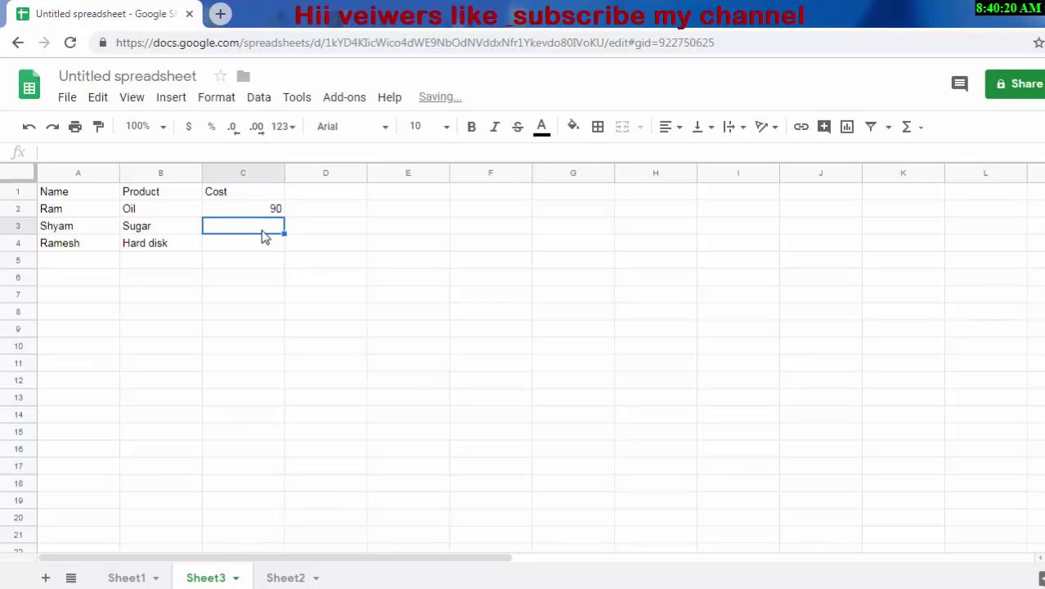
type("34")
left_click(261, 240)
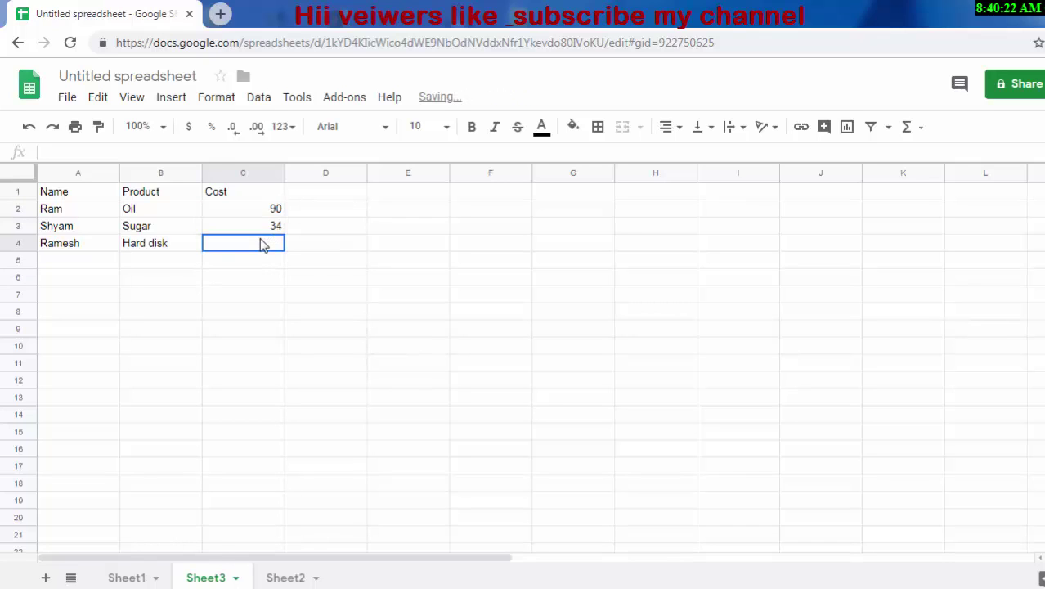
type("7000")
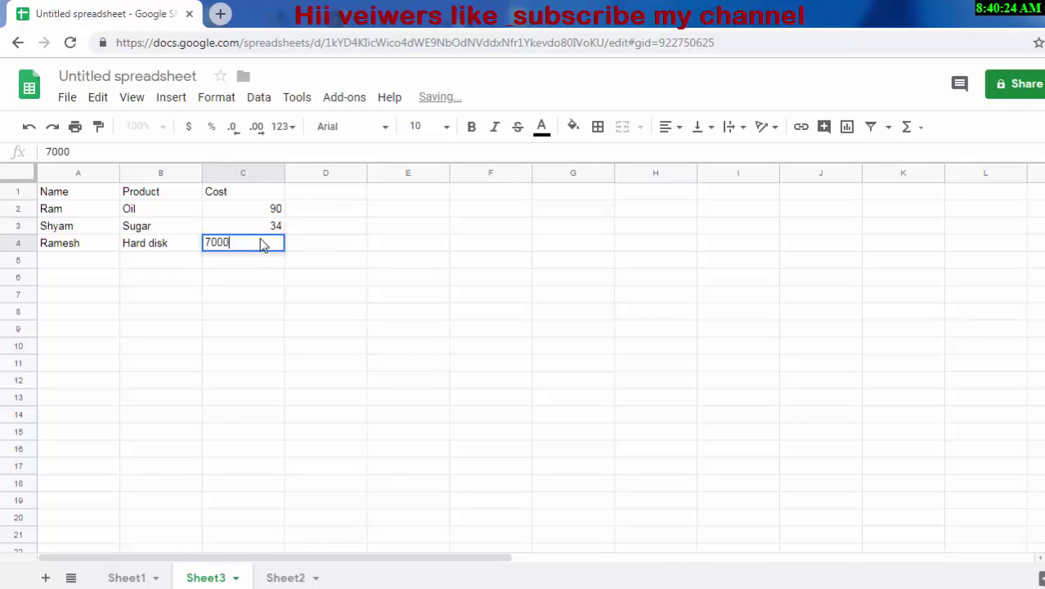
Add a unit column in D with values 4, 3 and 5
left_click(339, 197)
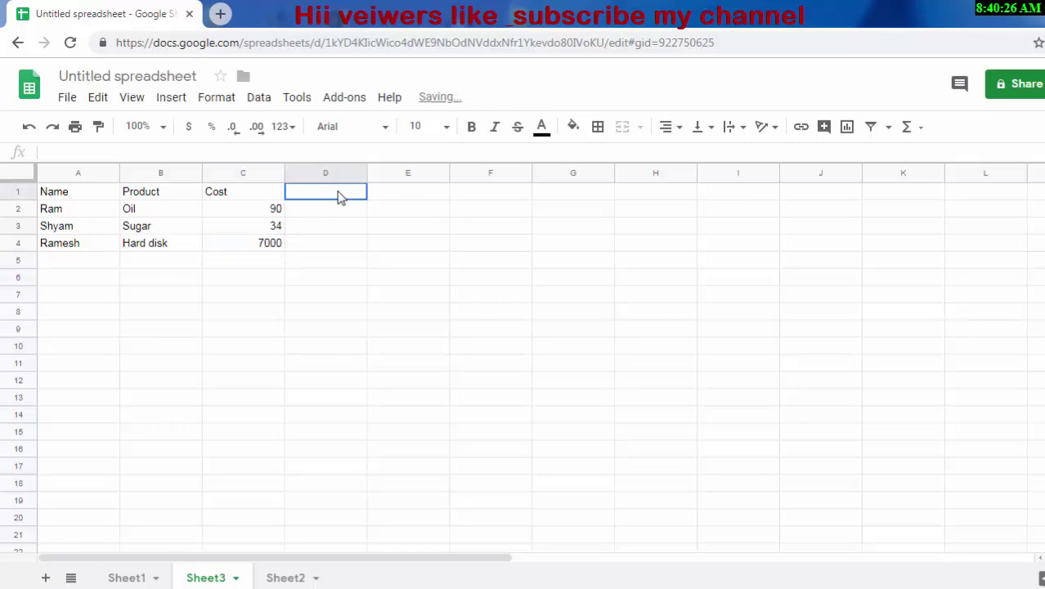
type("uni")
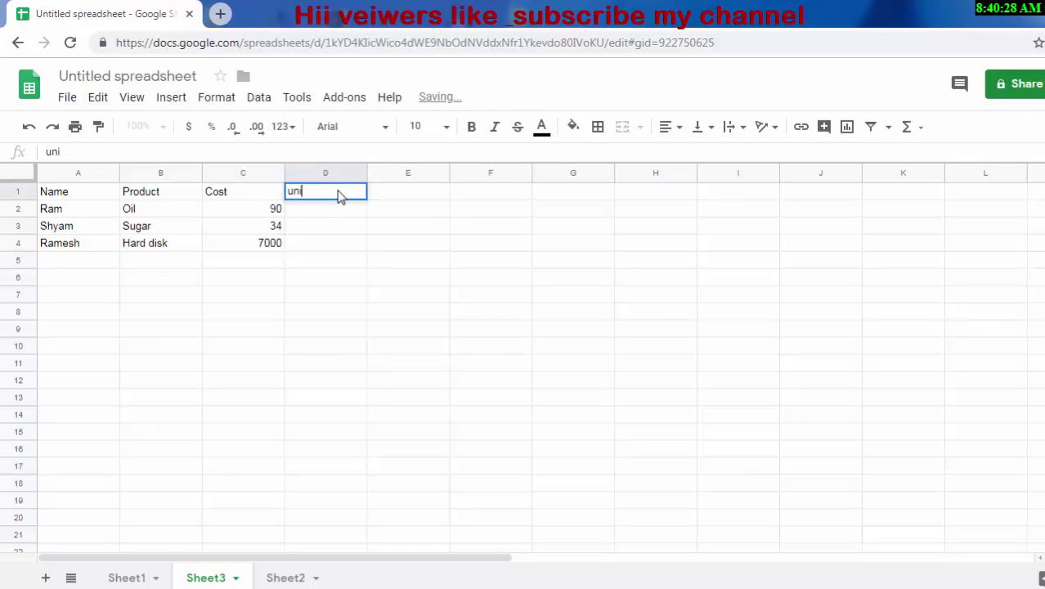
type("t")
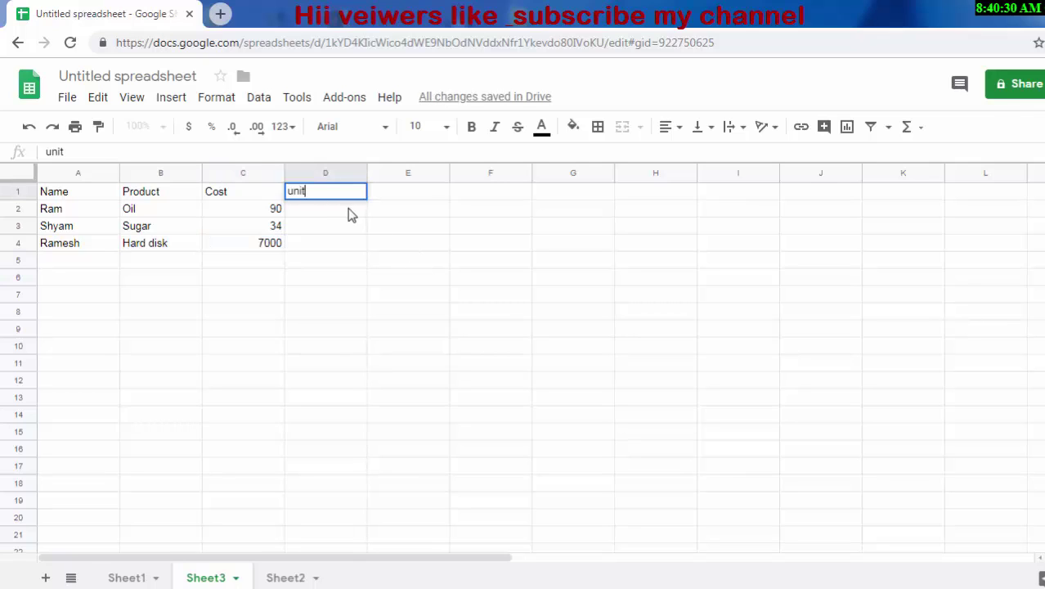
left_click(350, 211)
type("4")
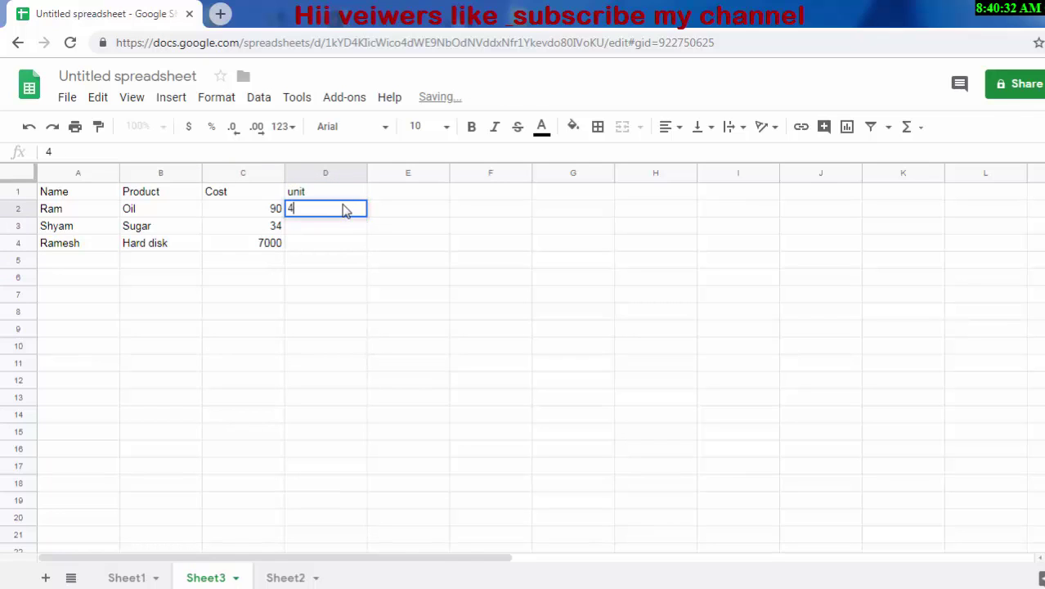
key("Return")
type("3")
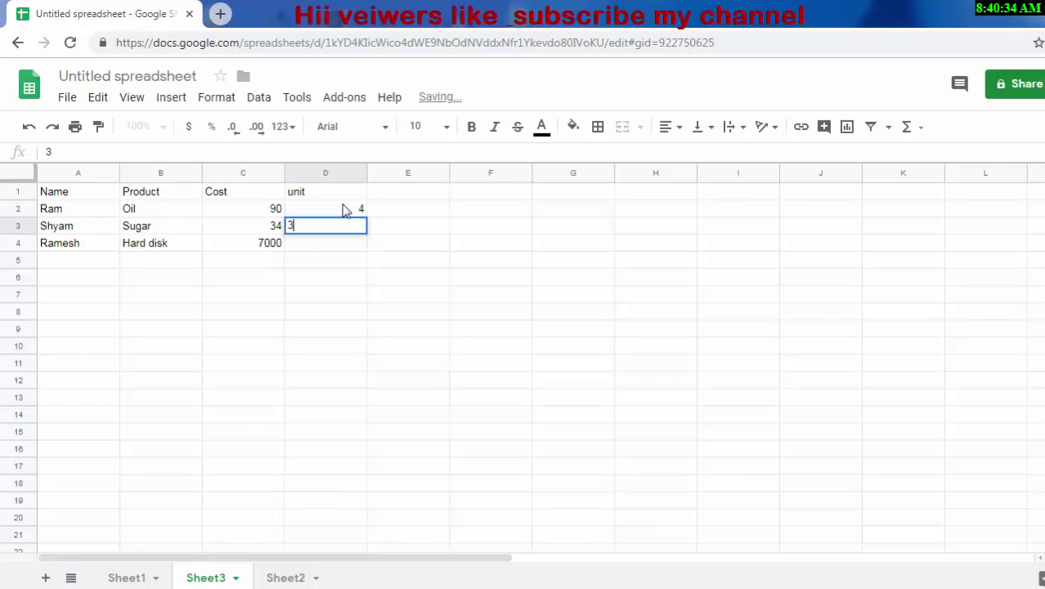
key("Return")
type("5")
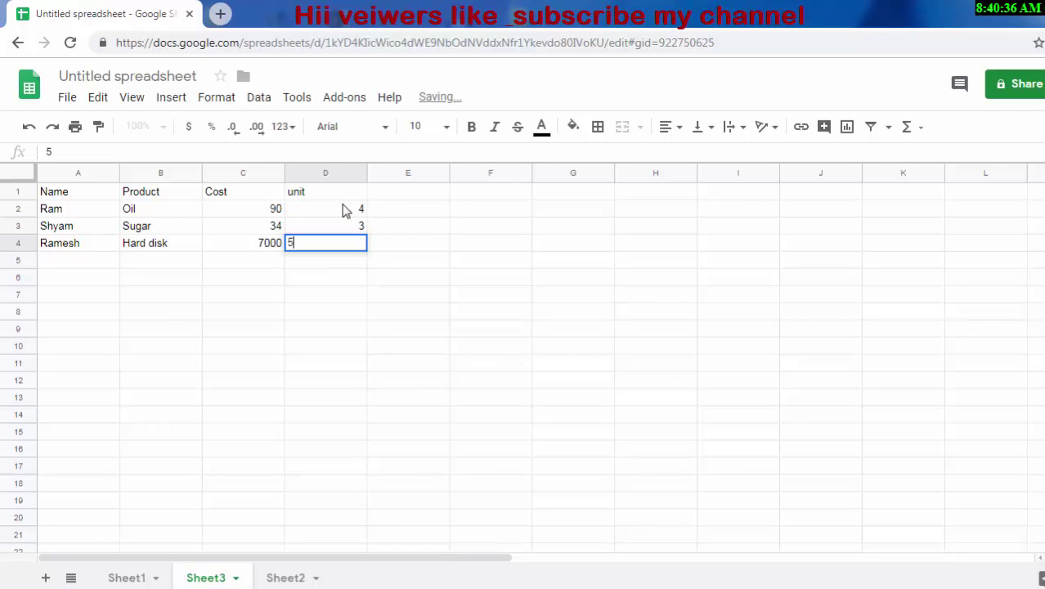
left_click(416, 309)
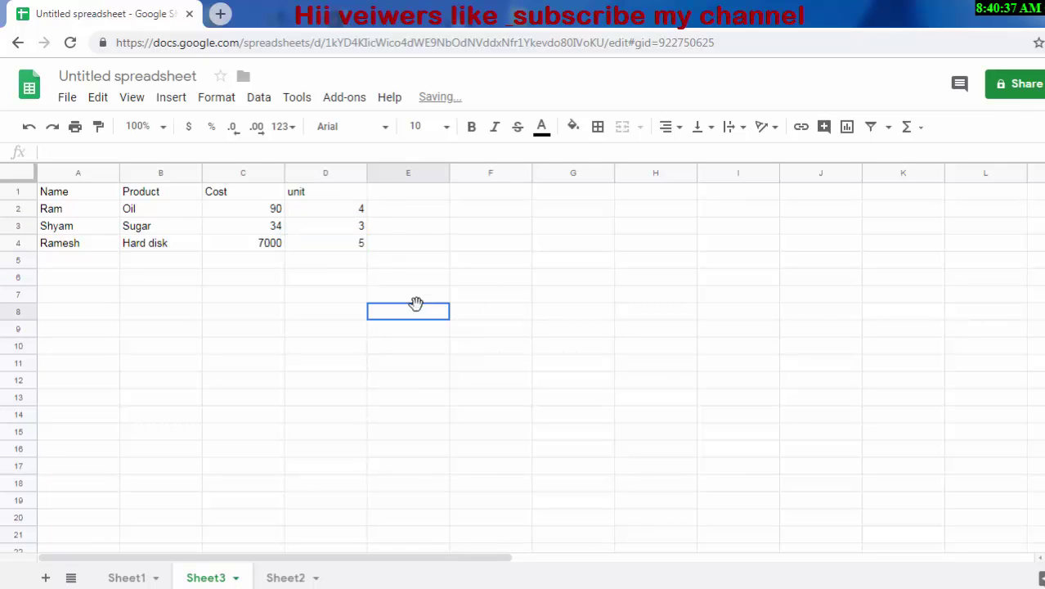
Head E1 'Total', enter =C2*D2 in E2, and fill it down to E4
left_click(385, 196)
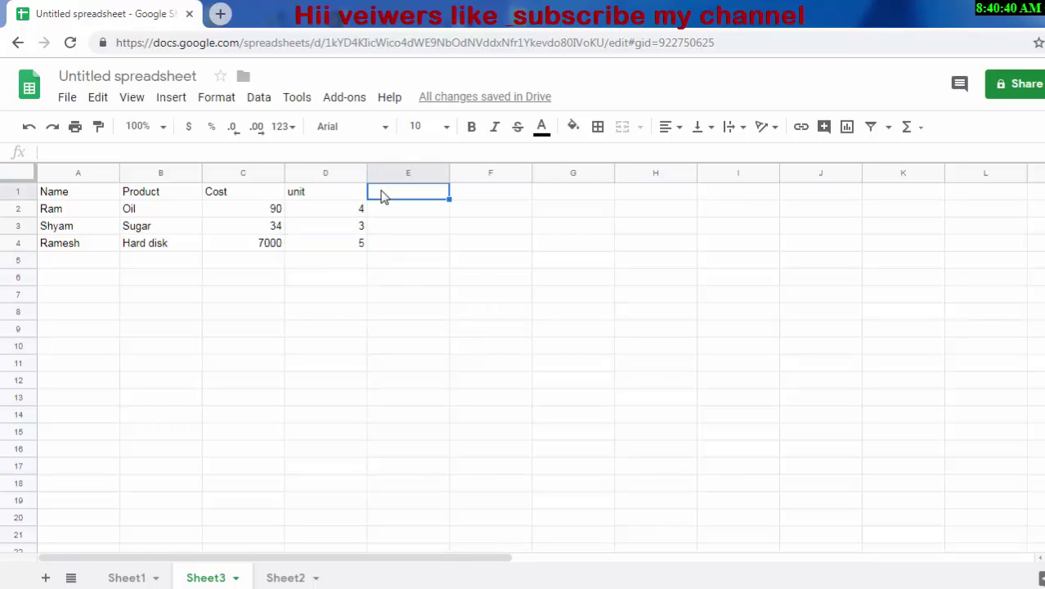
type("Total")
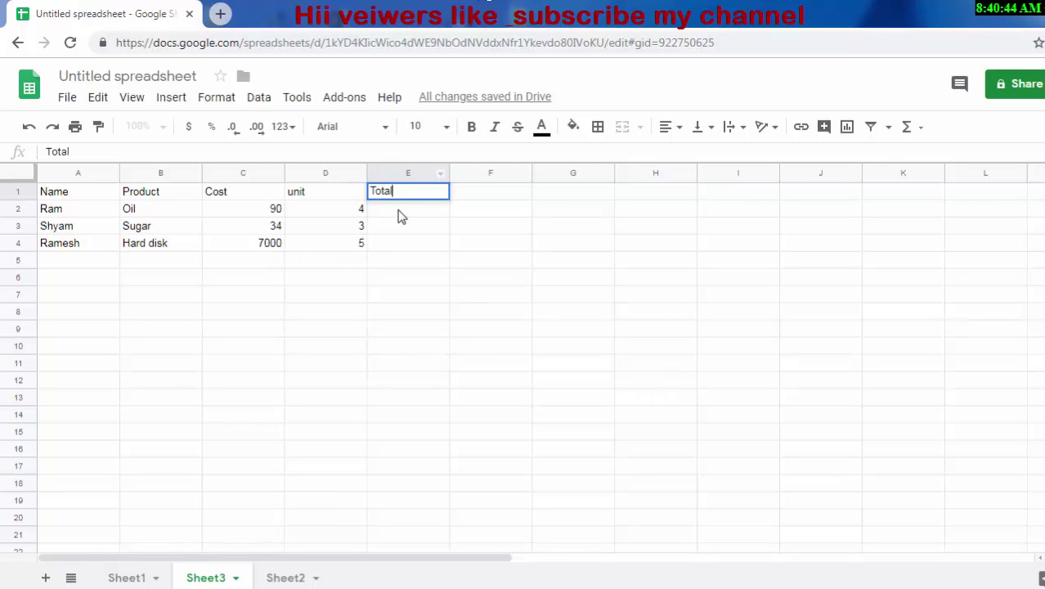
left_click(400, 214)
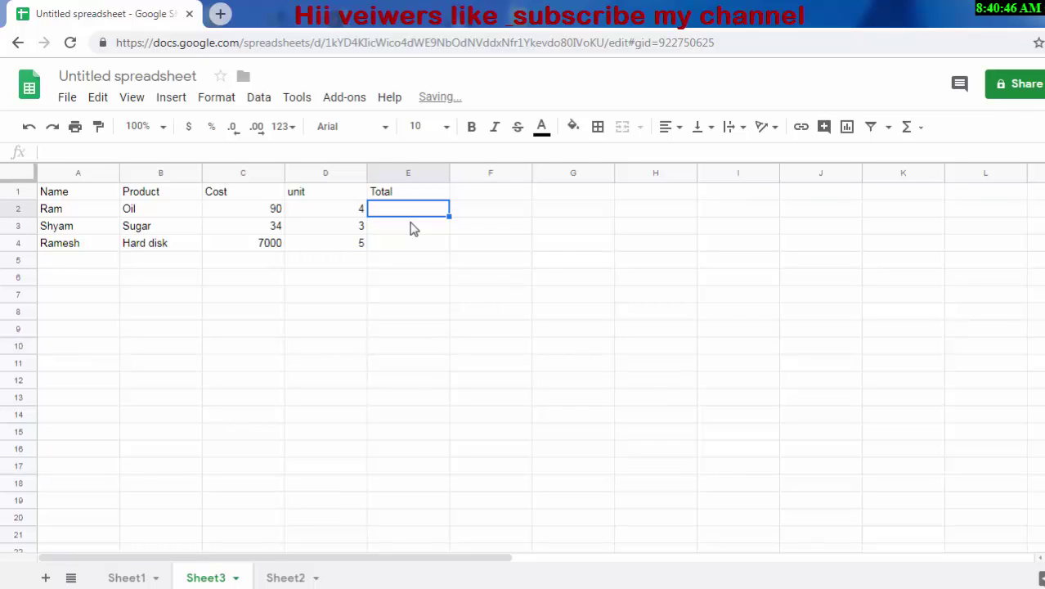
type("=")
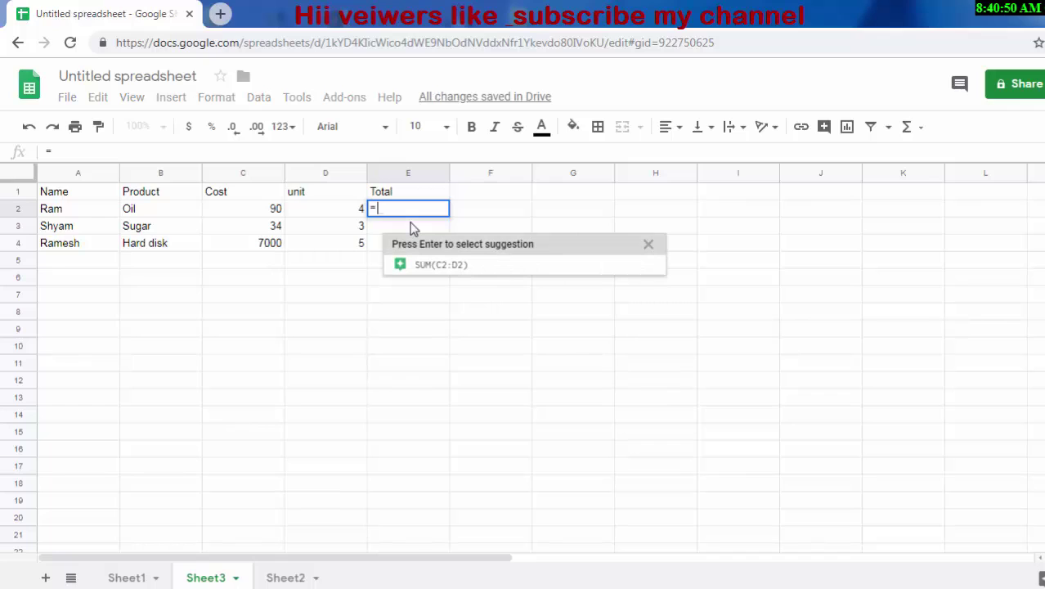
left_click(280, 210)
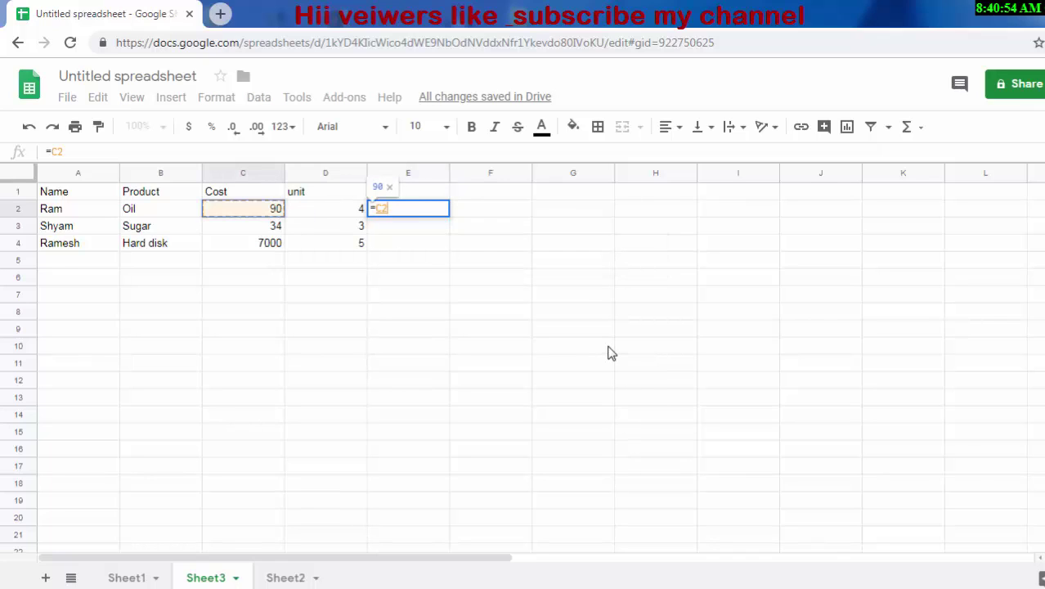
type("*")
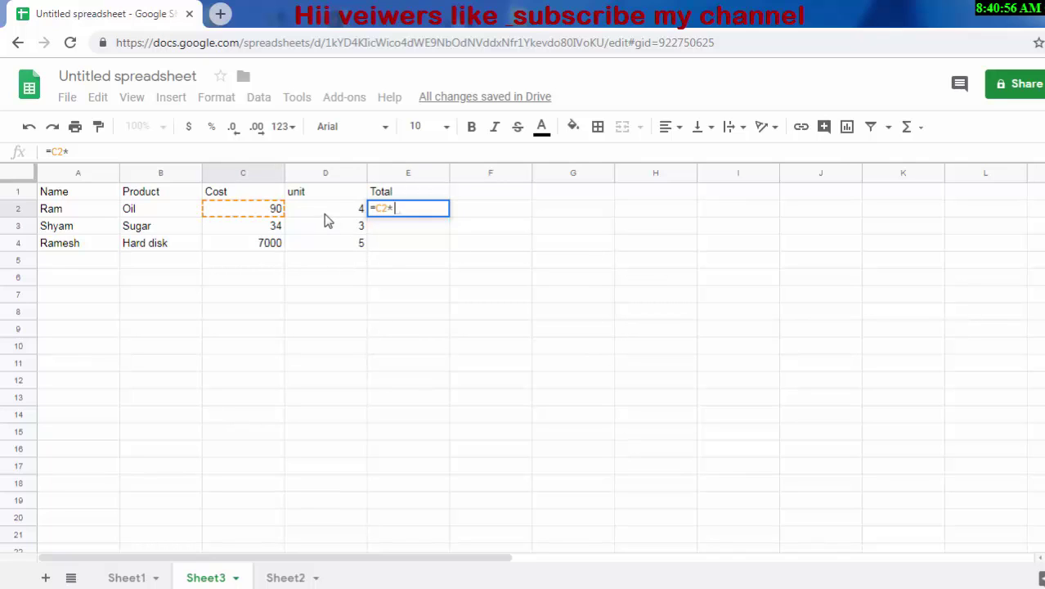
left_click(333, 216)
key("Return")
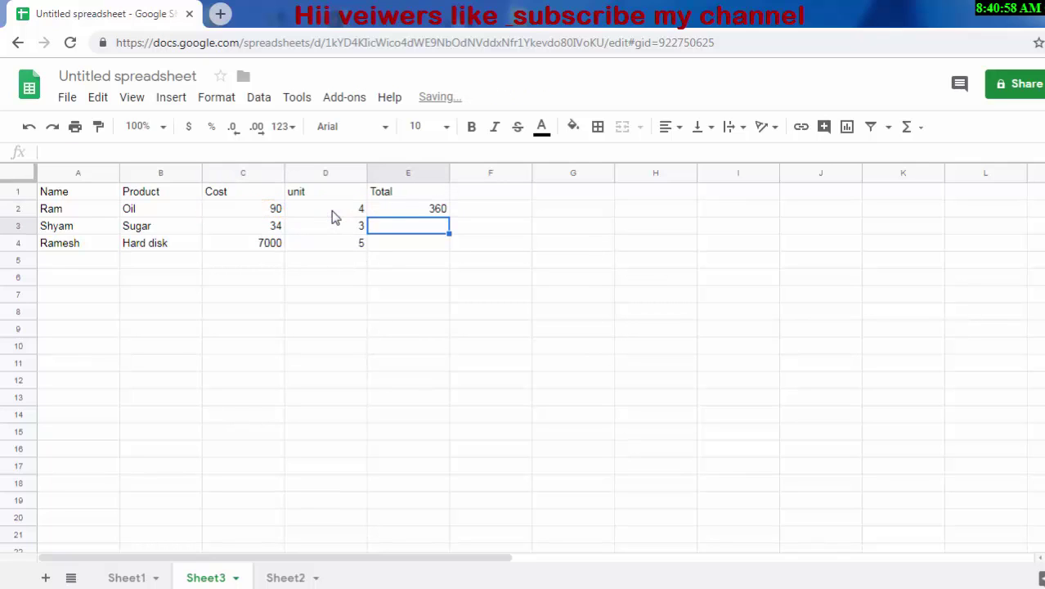
left_click(415, 211)
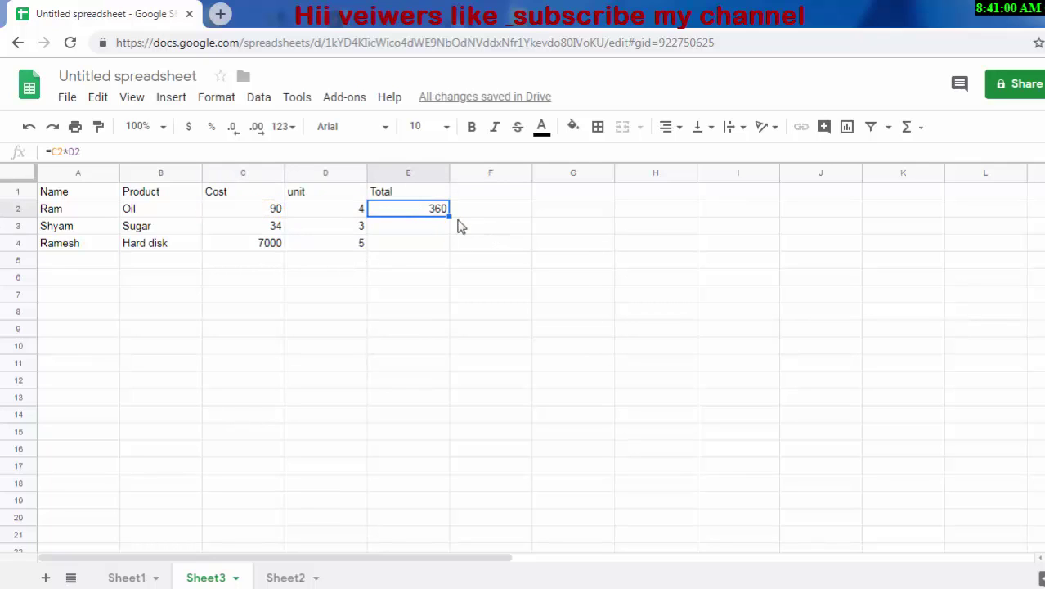
mouse_move(449, 217)
left_mouse_down()
mouse_move(446, 244)
mouse_move(434, 250)
left_mouse_up()
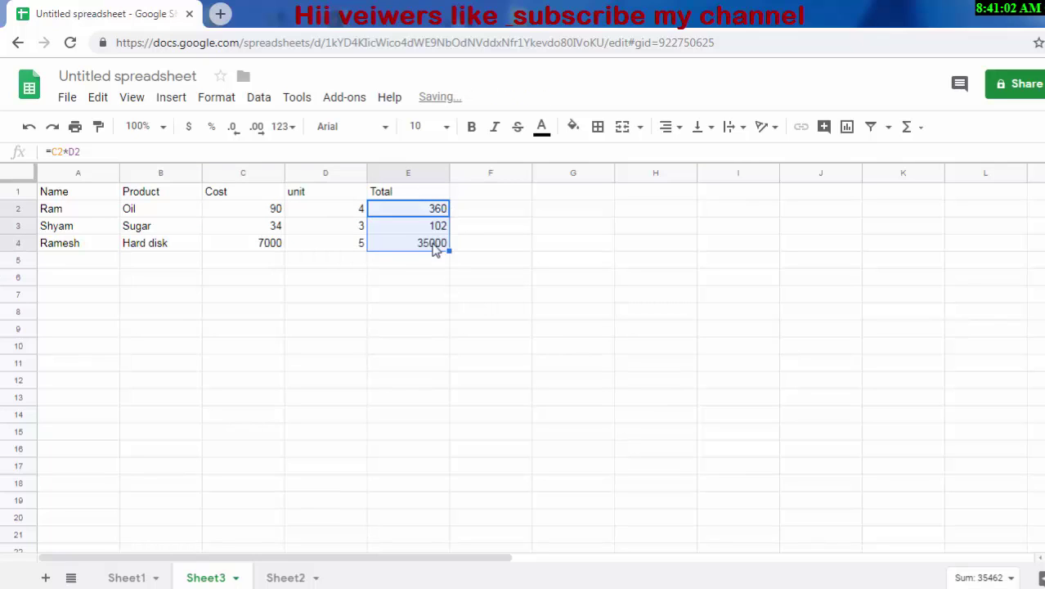
Give the header row A1:E1 a black fill and white text
left_click(73, 196)
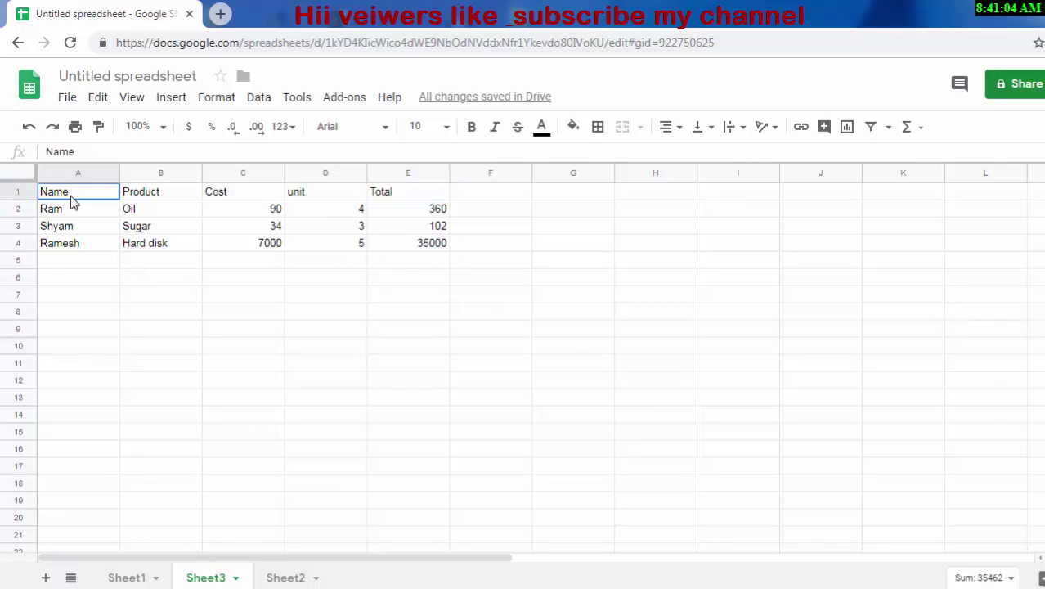
left_click_drag(180, 196, 401, 200)
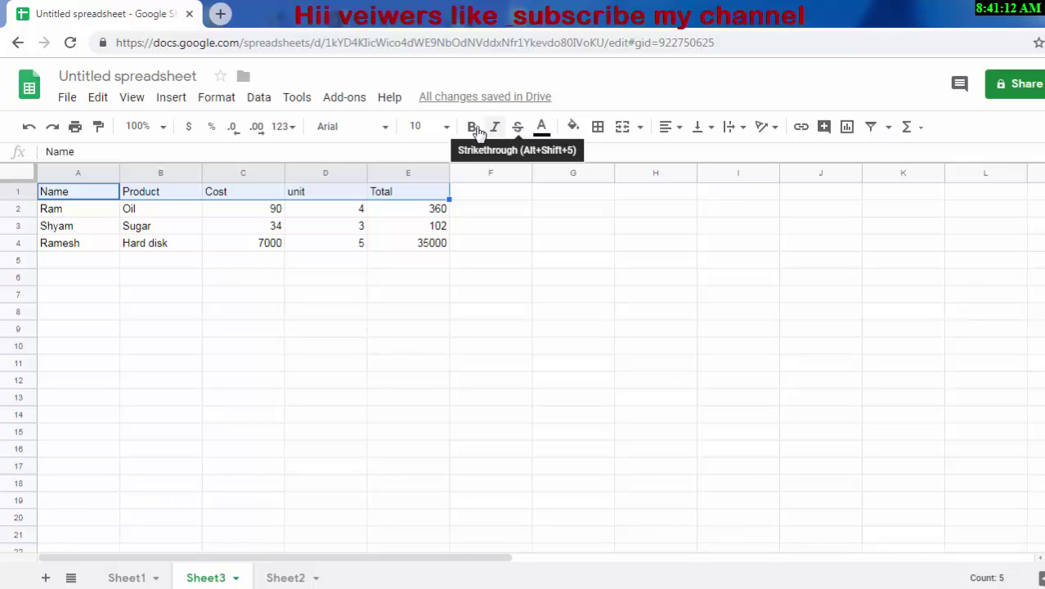
left_click(543, 129)
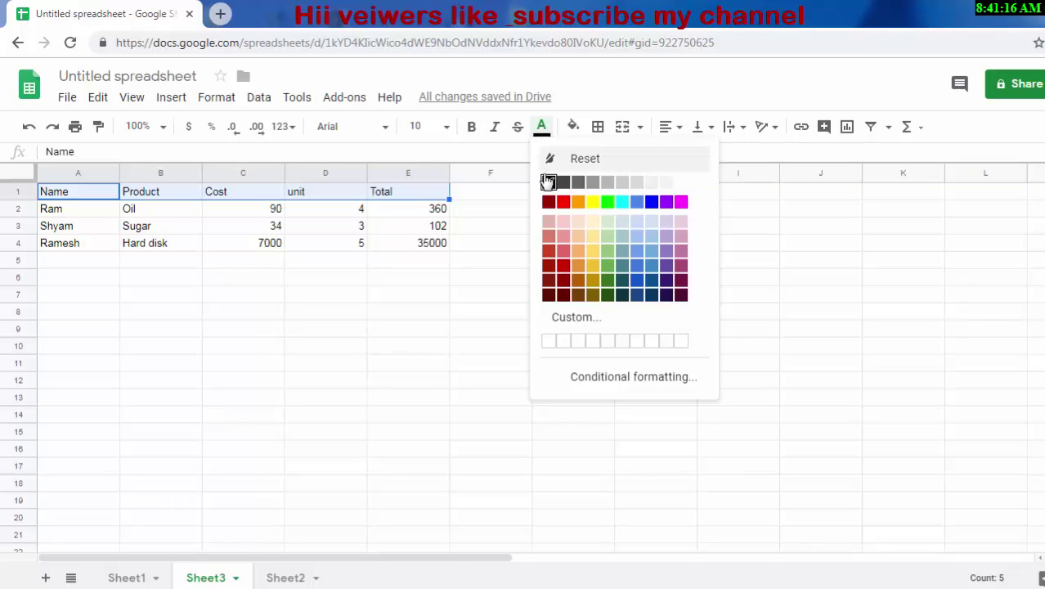
left_click(549, 202)
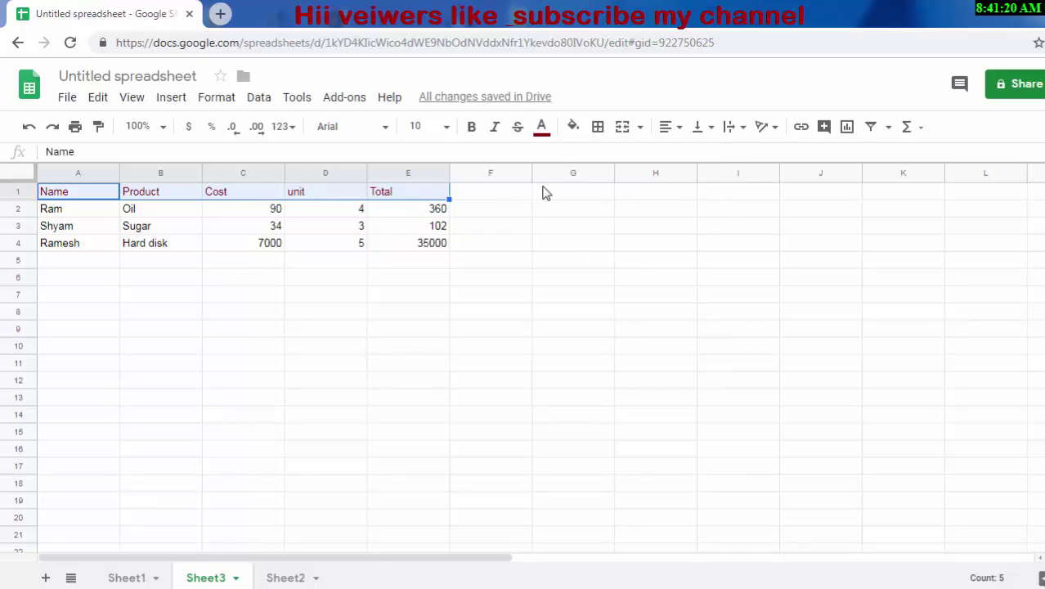
left_click(580, 137)
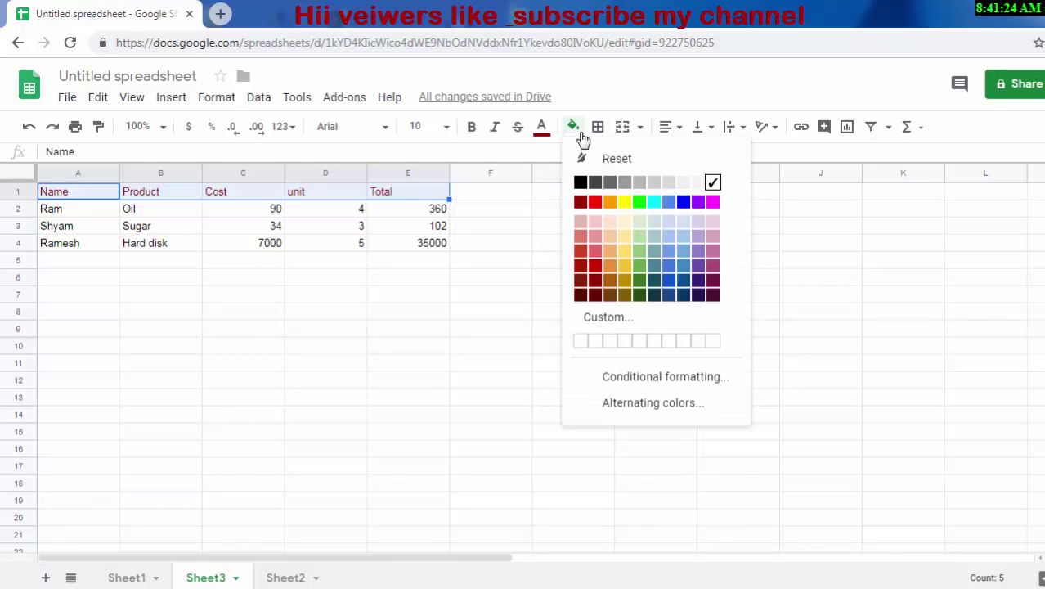
left_click(581, 182)
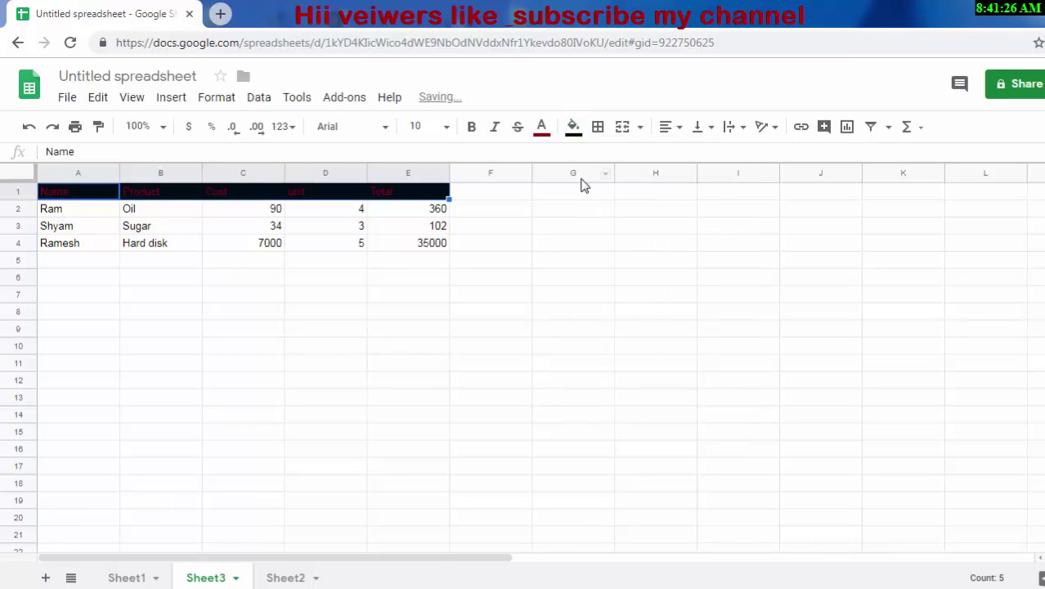
left_click(541, 130)
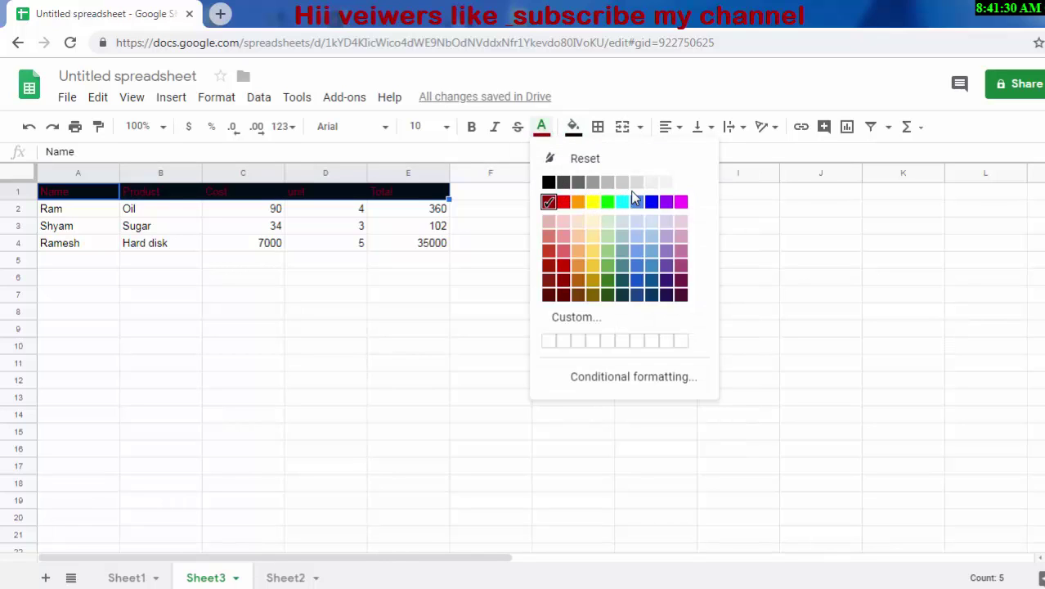
left_click(666, 184)
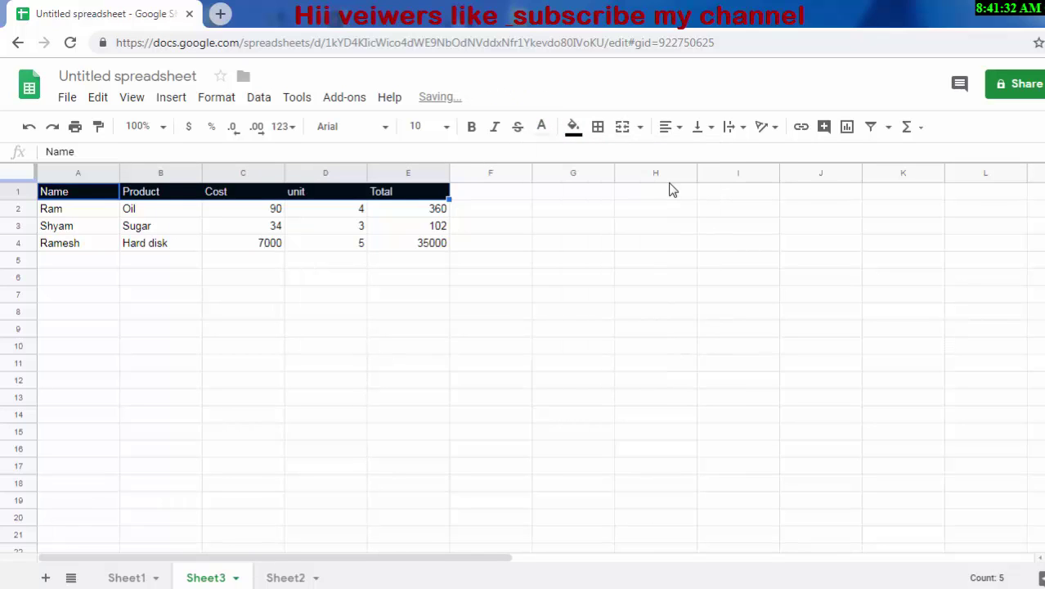
Make the A1:E1 headings bold at font size 12
left_click(471, 128)
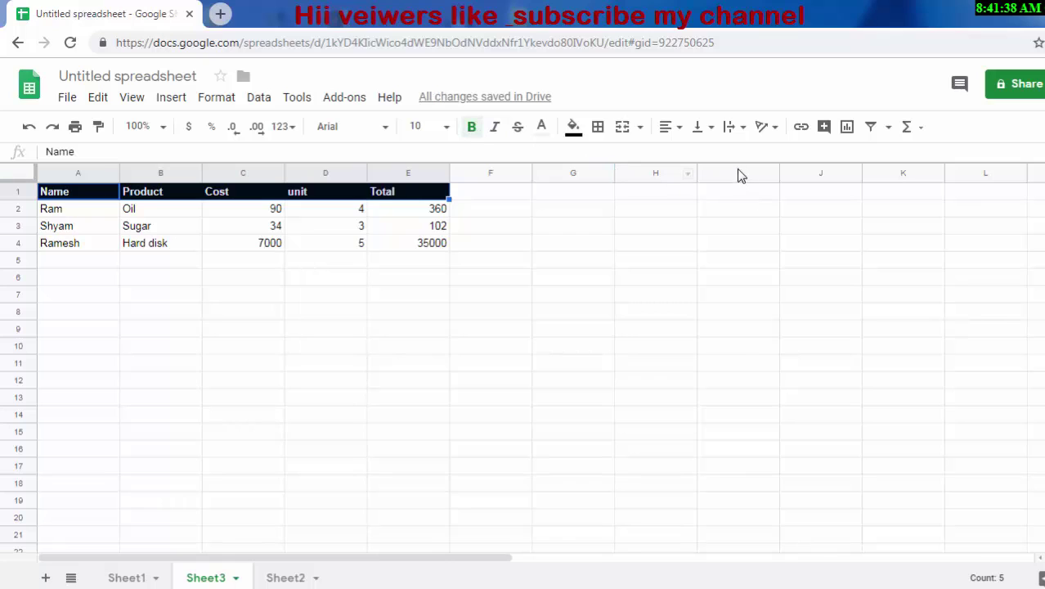
left_click(446, 128)
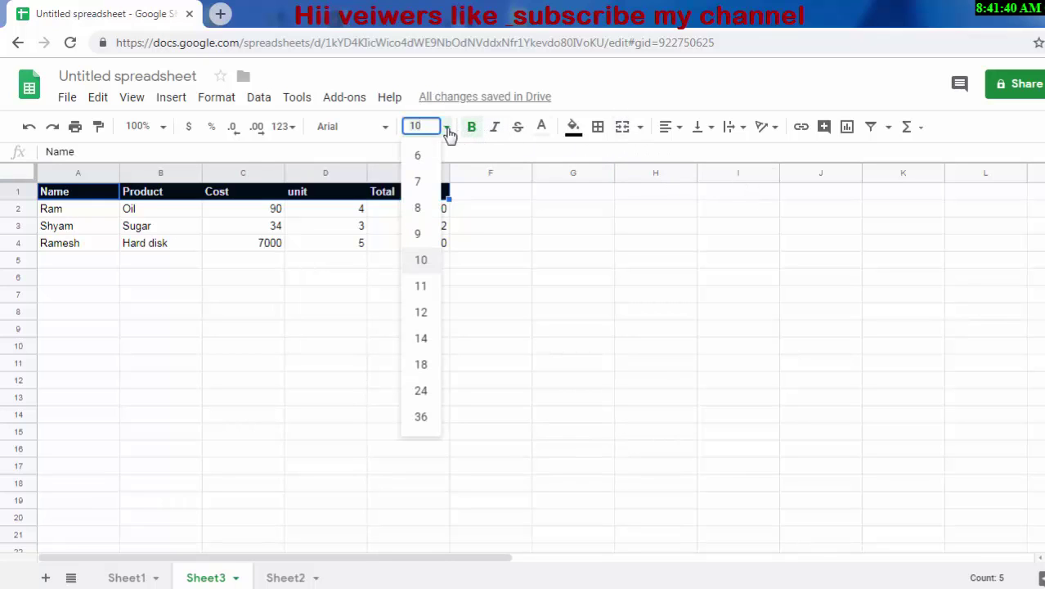
left_click(420, 312)
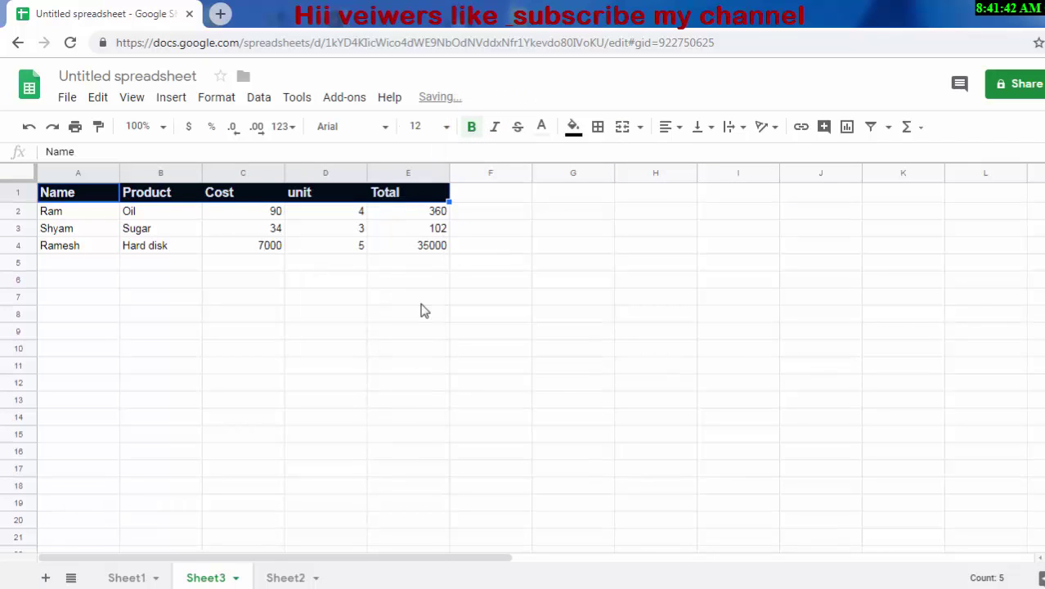
left_click(66, 212)
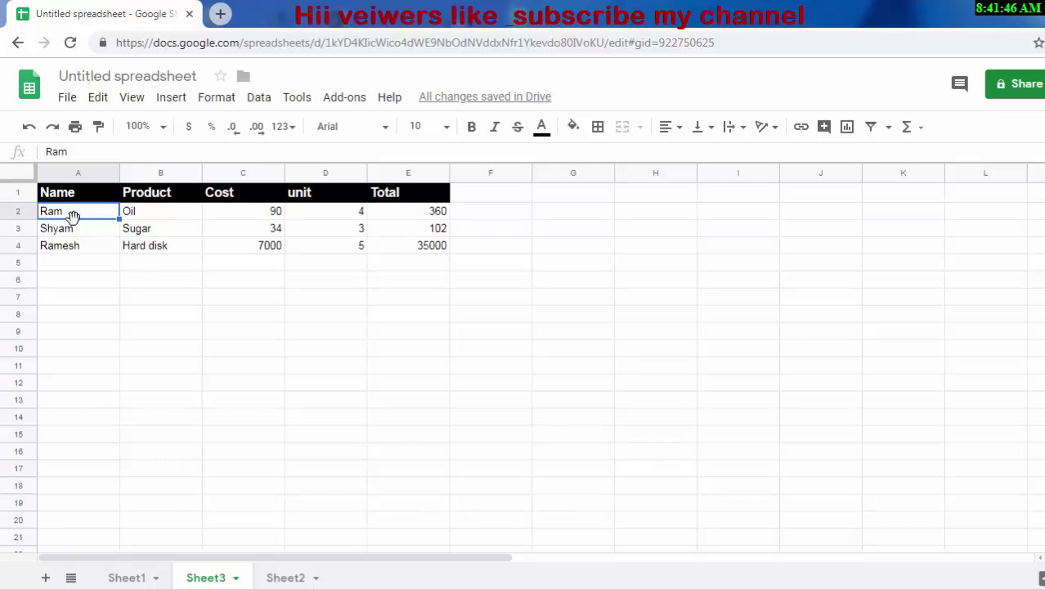